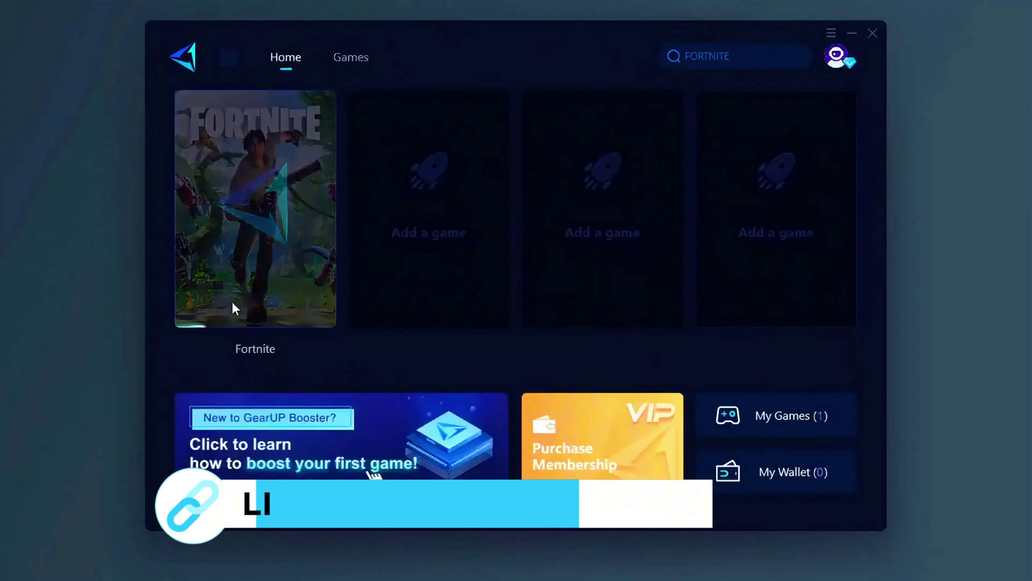
Start boosting Fortnite, then scroll through the Games catalogue of supported titles
{"action": "left_click", "coordinate": [249, 357]}
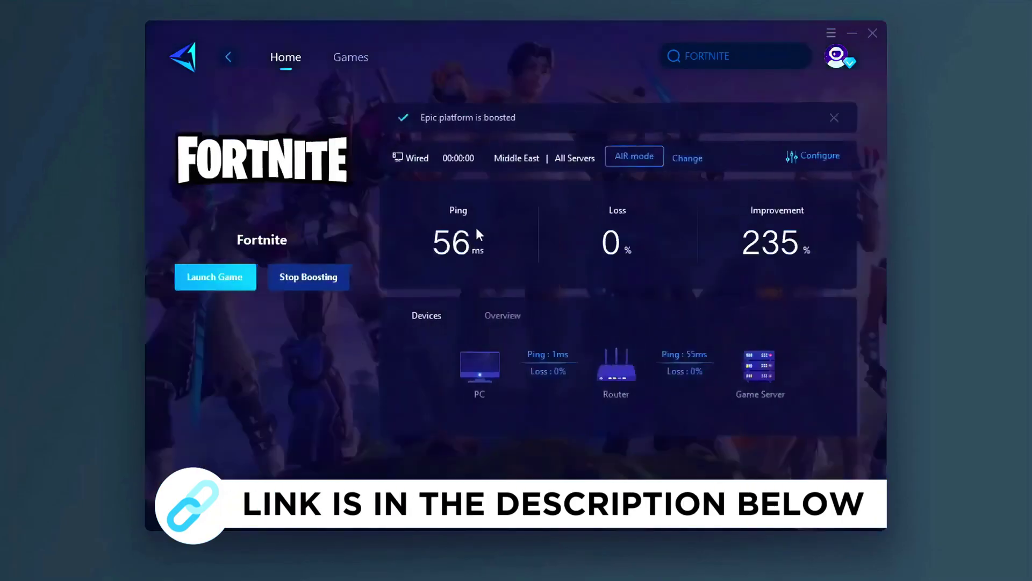
{"action": "left_click", "coordinate": [350, 57]}
{"action": "scroll", "coordinate": [566, 175], "scroll_direction": "down", "scroll_amount": 2}
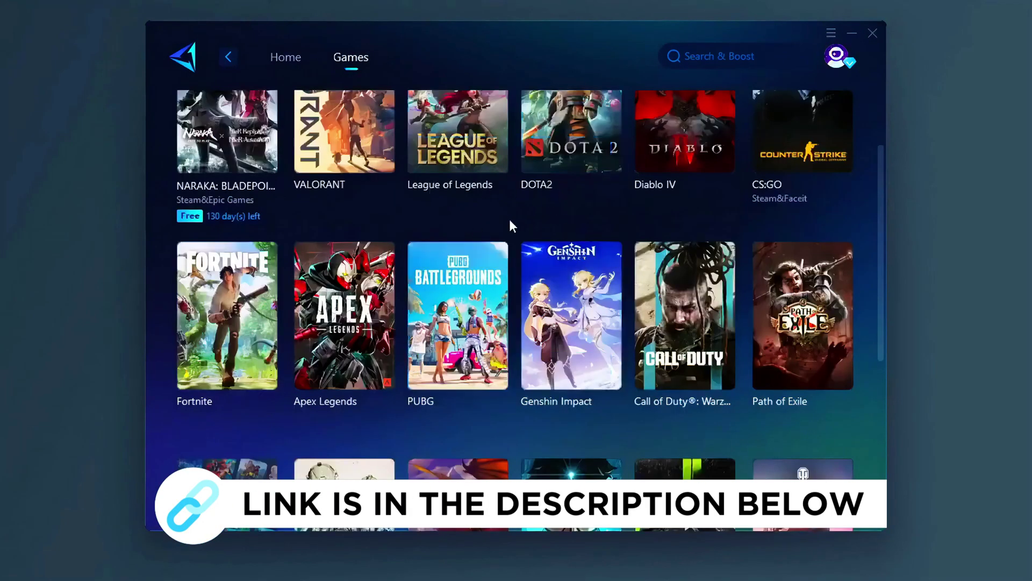
{"action": "scroll", "coordinate": [508, 218], "scroll_direction": "down", "scroll_amount": 3}
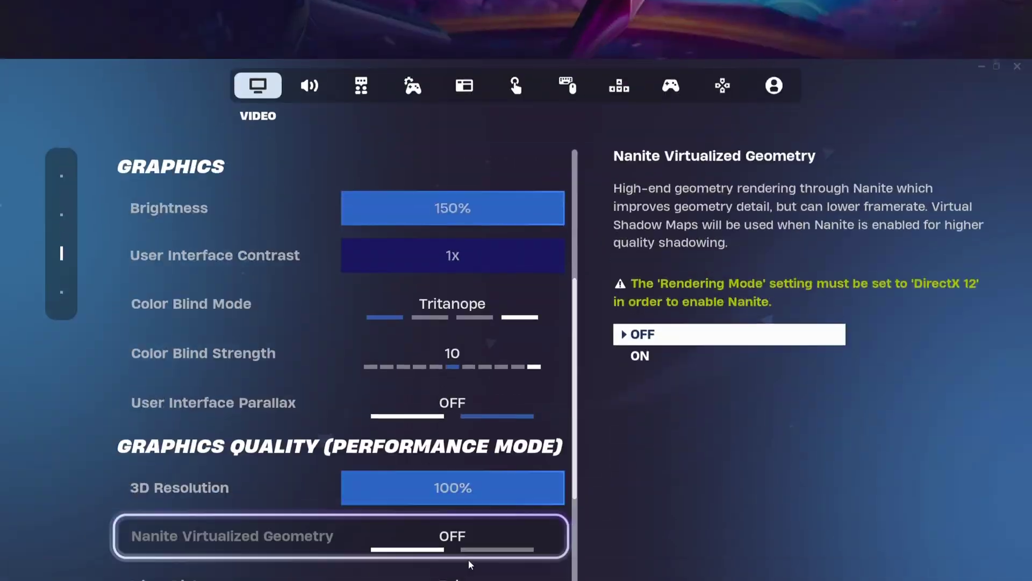
Switch Fortnite's Window Mode to Fullscreen
{"action": "scroll", "coordinate": [469, 537], "scroll_direction": "down", "scroll_amount": 3}
{"action": "scroll", "coordinate": [489, 449], "scroll_direction": "up", "scroll_amount": 3}
{"action": "scroll", "coordinate": [534, 253], "scroll_direction": "up", "scroll_amount": 3}
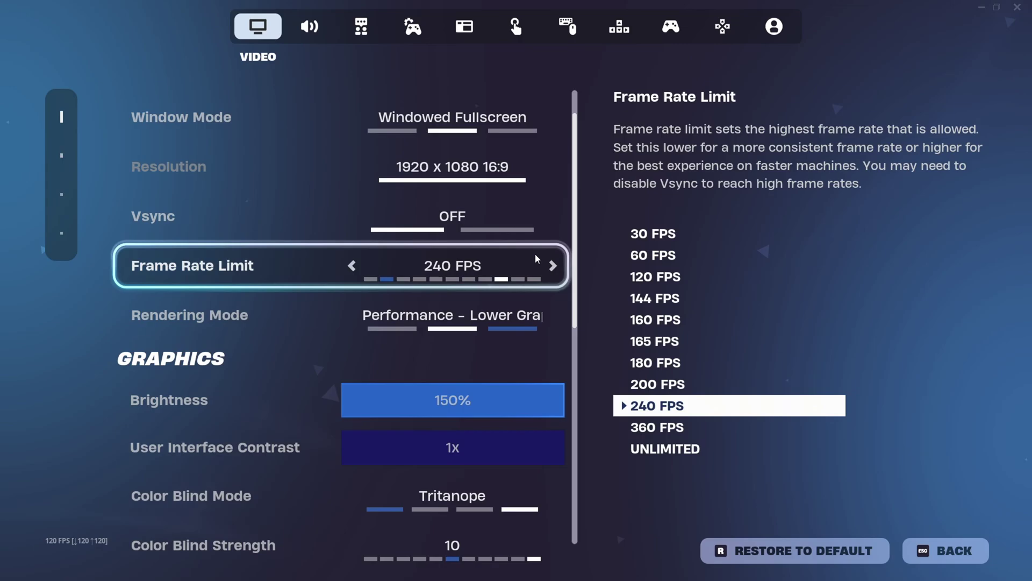
{"action": "left_click", "coordinate": [355, 141]}
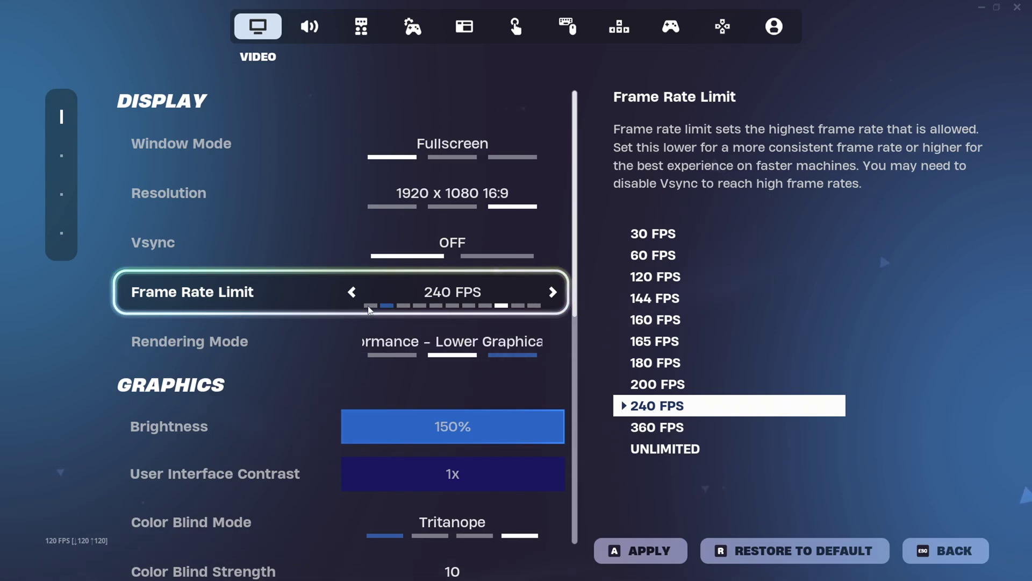
Step the Frame Rate Limit down twice, then back up to 240 FPS
{"action": "left_click", "coordinate": [351, 292]}
{"action": "left_click", "coordinate": [351, 292]}
{"action": "left_click", "coordinate": [352, 291]}
{"action": "left_click", "coordinate": [352, 292]}
{"action": "left_click", "coordinate": [352, 291]}
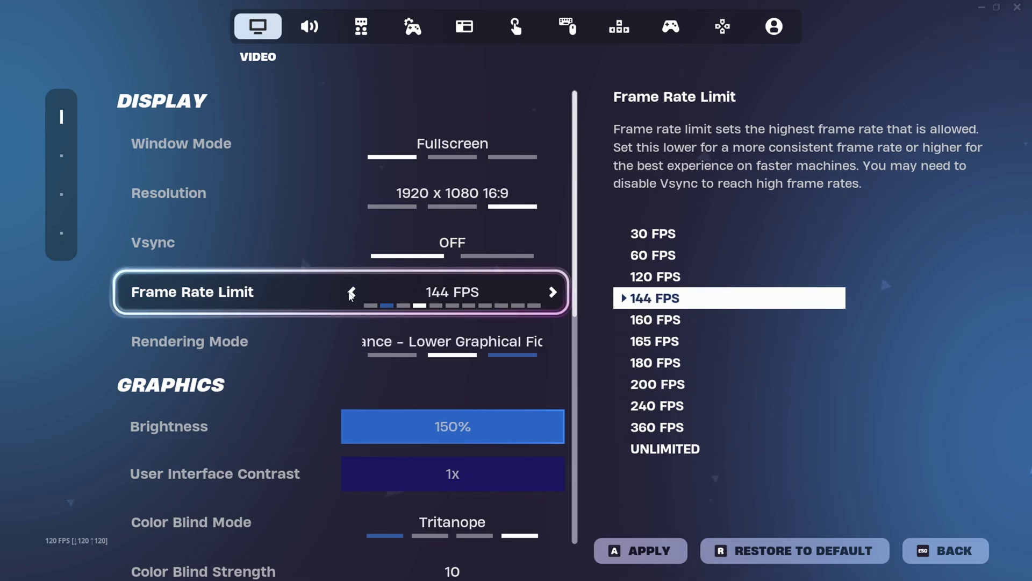
{"action": "left_click", "coordinate": [552, 292]}
{"action": "left_click", "coordinate": [553, 292]}
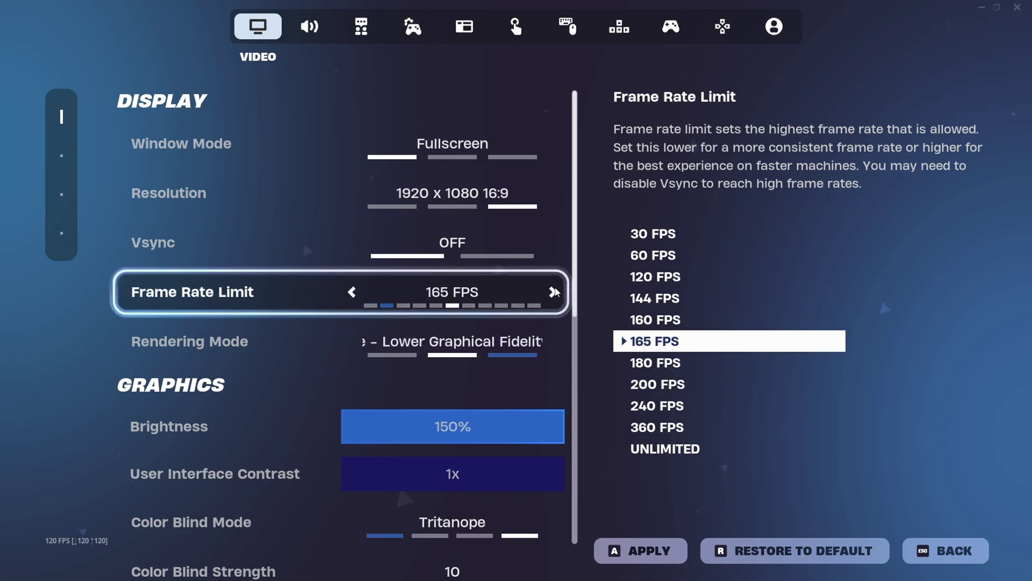
{"action": "left_click", "coordinate": [553, 292]}
{"action": "left_click", "coordinate": [552, 292]}
{"action": "left_click", "coordinate": [552, 292]}
Choose Near view distance and Low textures, disable Report Performance Stats, and apply
{"action": "scroll", "coordinate": [428, 339], "scroll_direction": "down", "scroll_amount": 3}
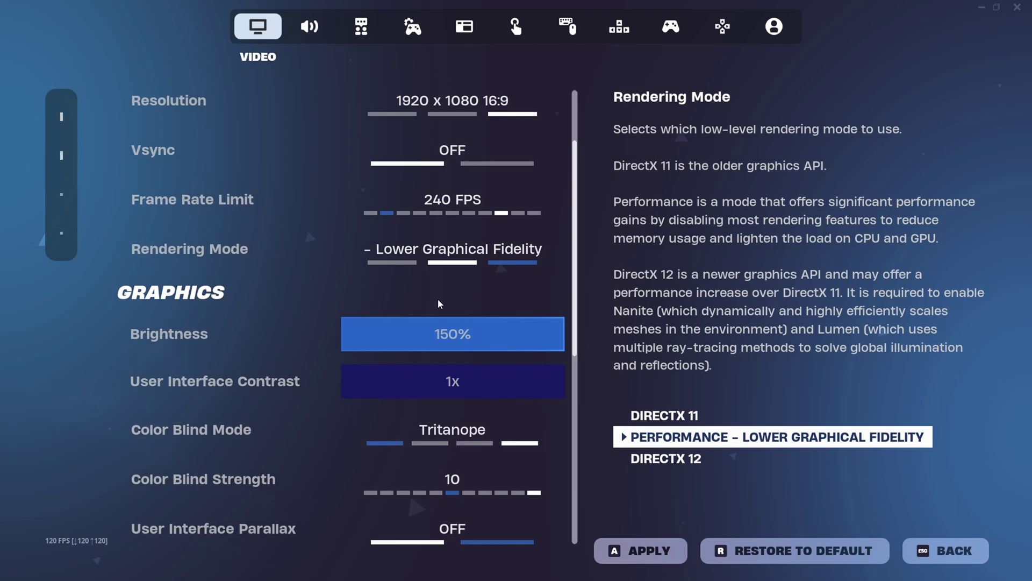
{"action": "scroll", "coordinate": [412, 296], "scroll_direction": "down", "scroll_amount": 1}
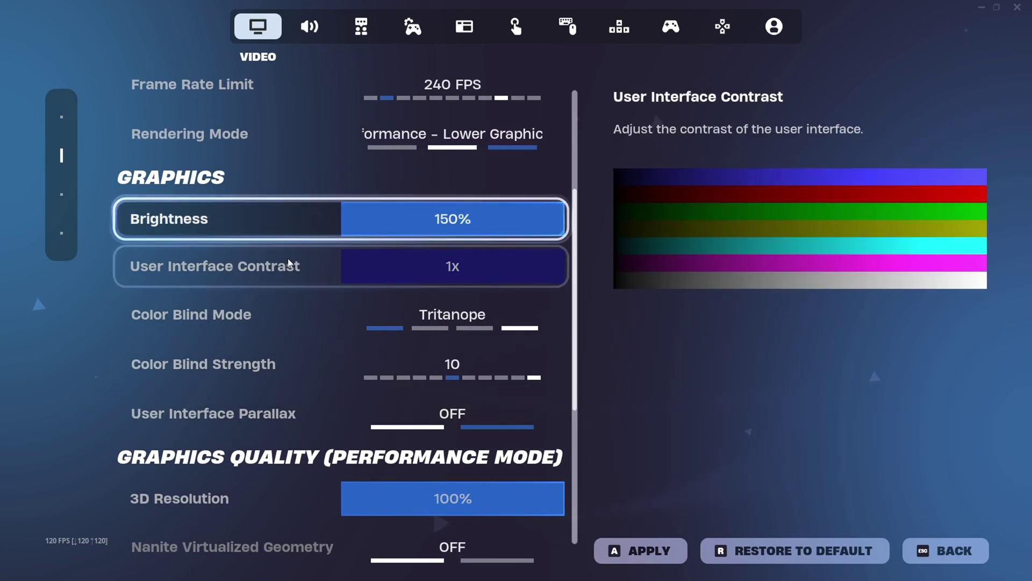
{"action": "scroll", "coordinate": [301, 333], "scroll_direction": "down", "scroll_amount": 3}
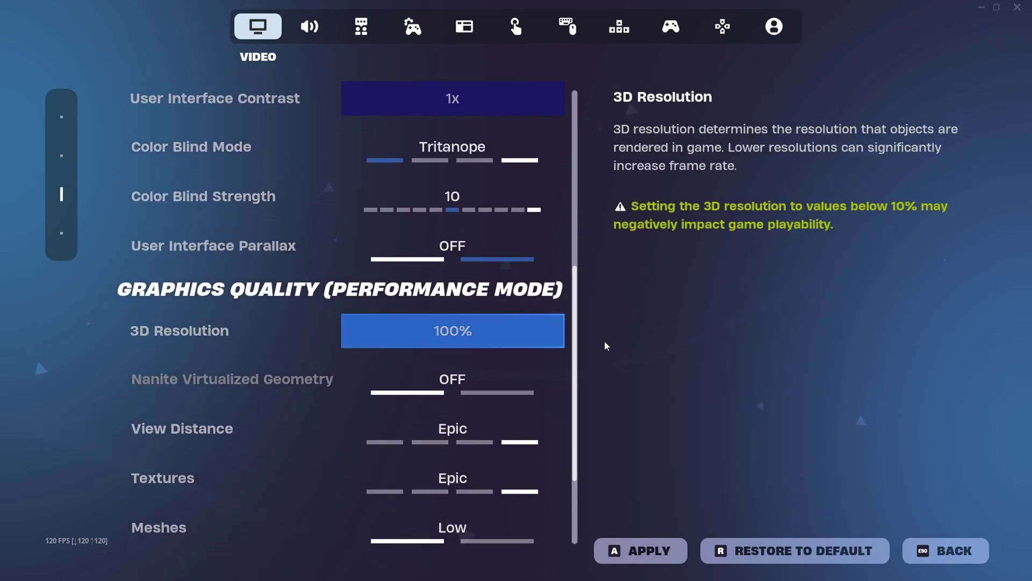
{"action": "scroll", "coordinate": [550, 330], "scroll_direction": "down", "scroll_amount": 1}
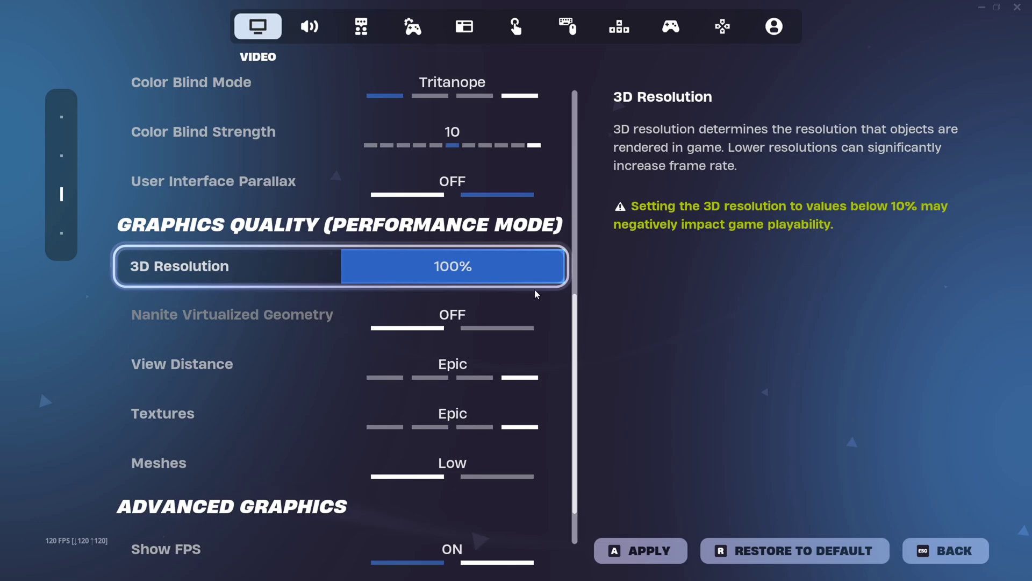
{"action": "scroll", "coordinate": [534, 288], "scroll_direction": "down", "scroll_amount": 1}
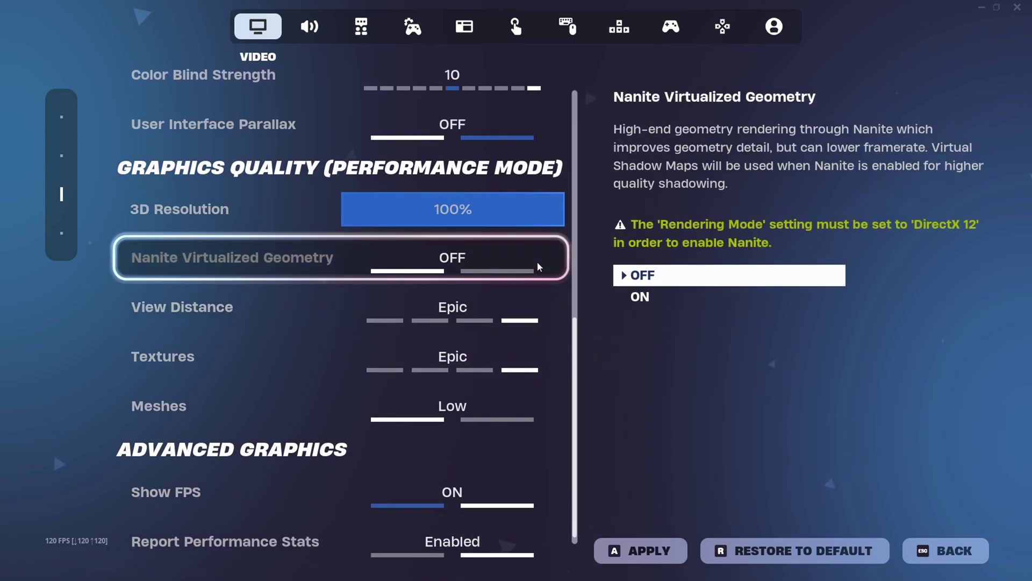
{"action": "scroll", "coordinate": [454, 323], "scroll_direction": "down", "scroll_amount": 1}
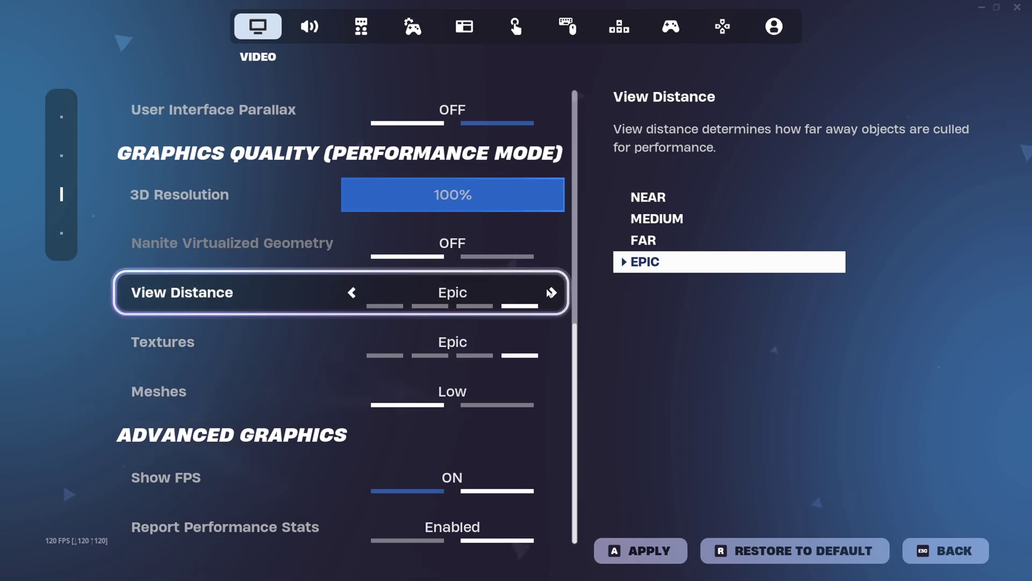
{"action": "left_click", "coordinate": [385, 305]}
{"action": "left_click", "coordinate": [385, 355]}
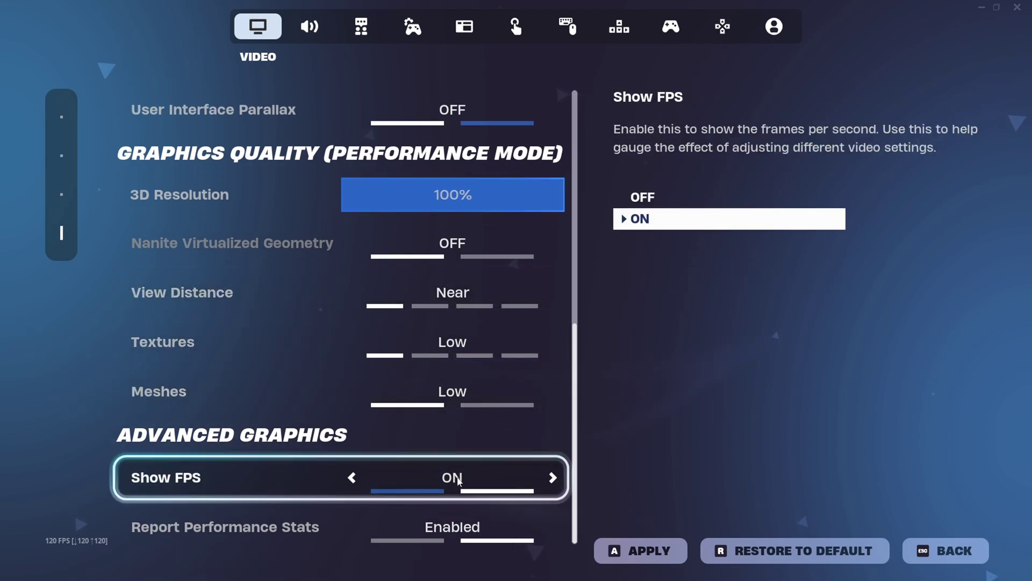
{"action": "left_click", "coordinate": [351, 527]}
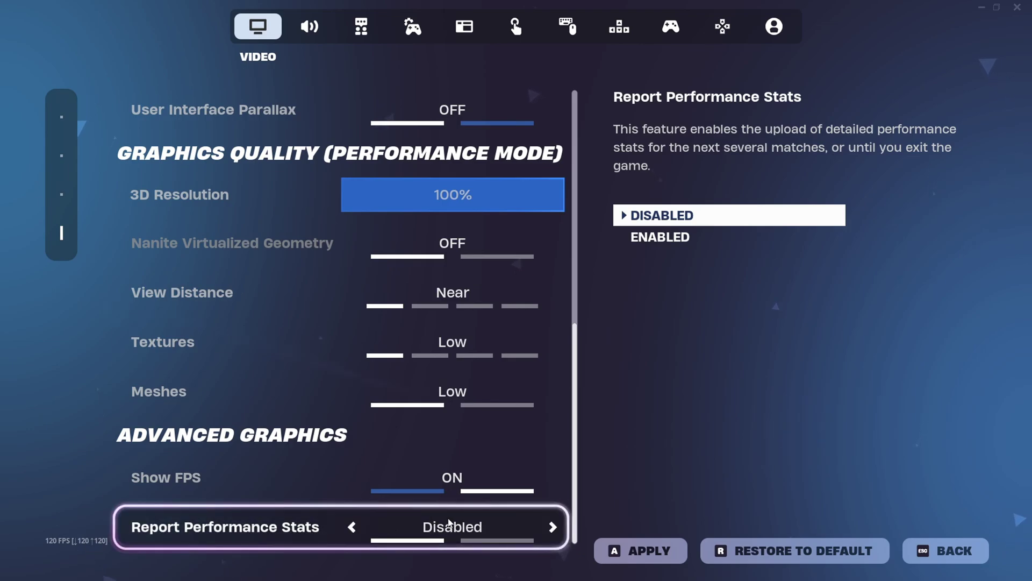
{"action": "left_click", "coordinate": [627, 548]}
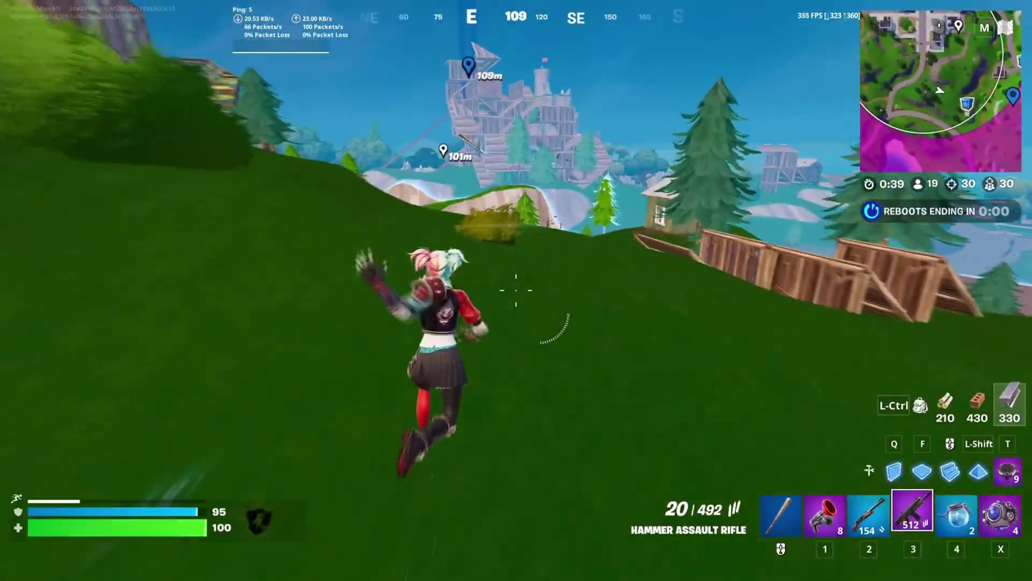
Swap to the Pump Shotgun, then back to the Hammer Assault Rifle mid-match
{"action": "key", "text": "2"}
{"action": "key", "text": "3"}
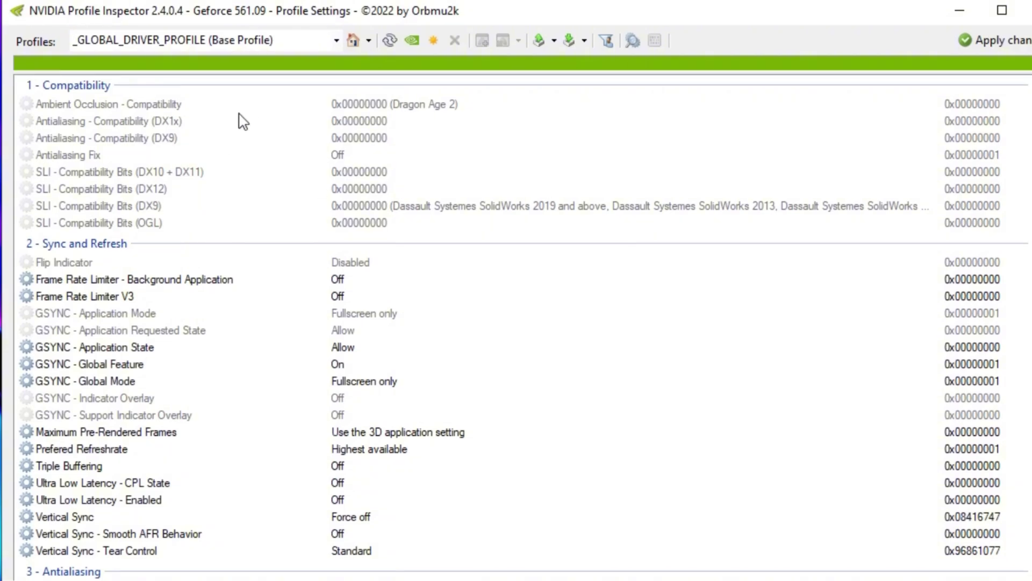
Load the Fortnite profile by entering 'Fortnite' in the Profiles box
{"action": "left_click", "coordinate": [28, 40]}
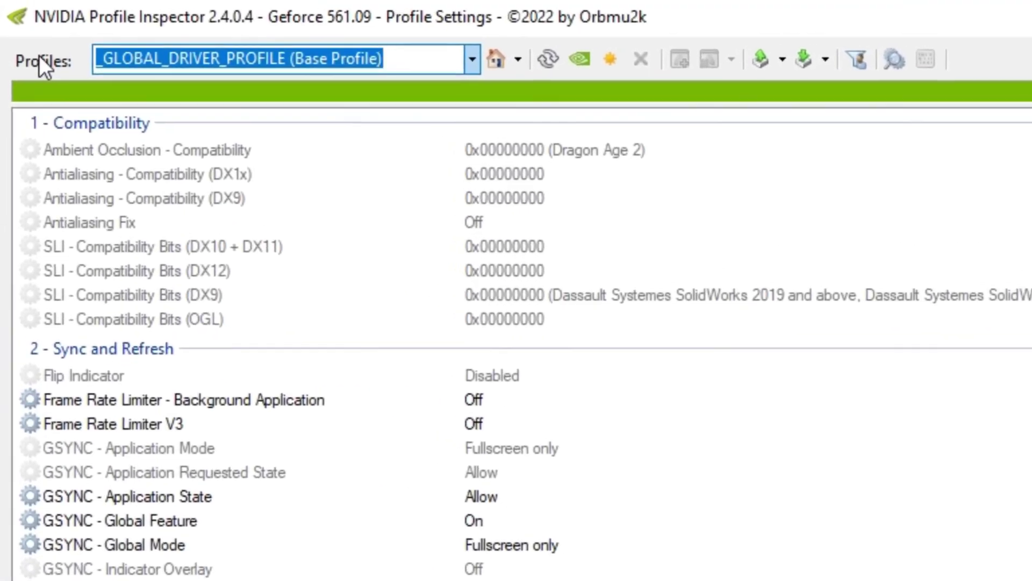
{"action": "type", "text": "Fortnite"}
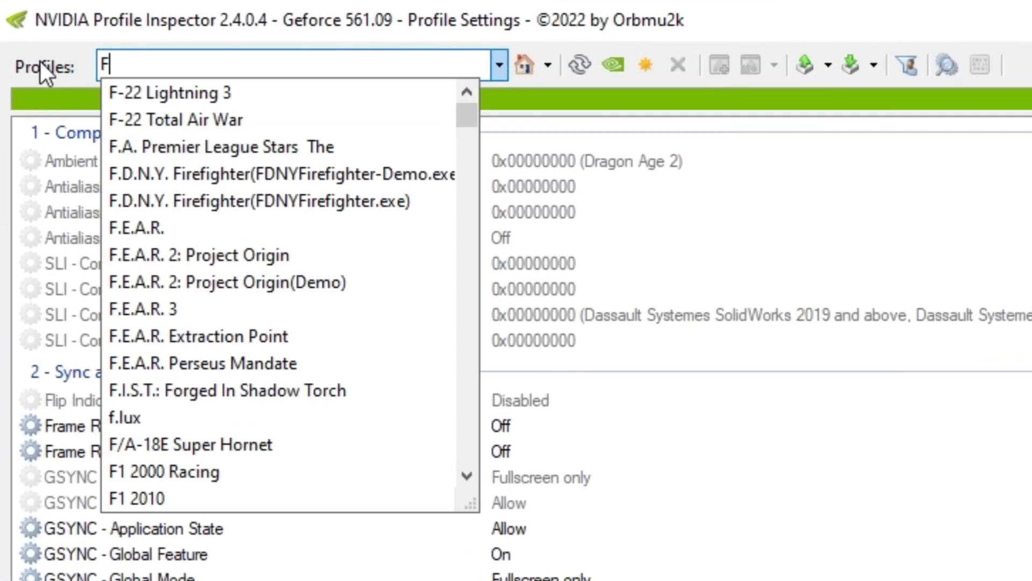
{"action": "key", "text": "Return"}
Import the user-defined profile file from Downloads into the Fortnite profile
{"action": "scroll", "coordinate": [553, 344], "scroll_direction": "down", "scroll_amount": 20}
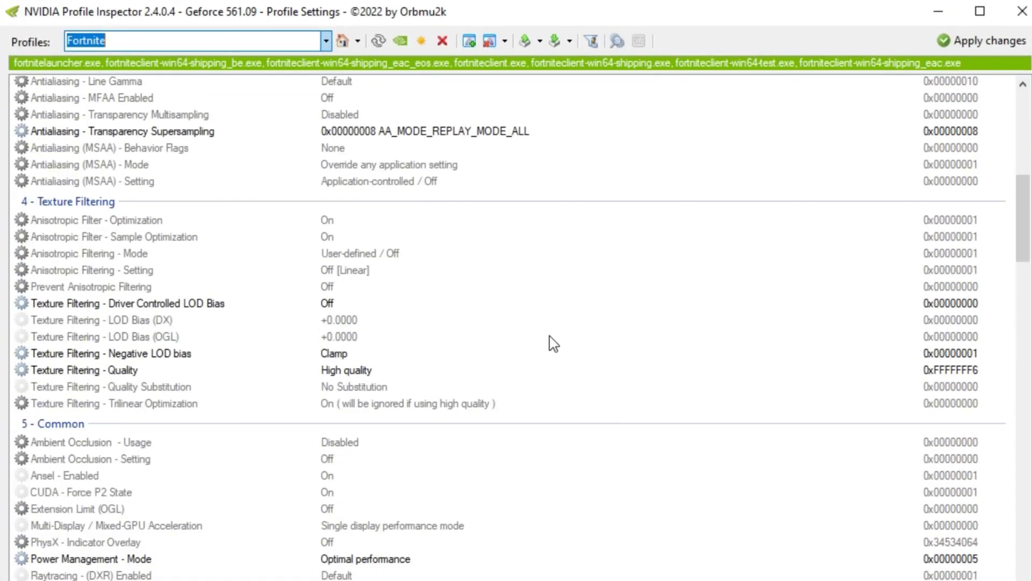
{"action": "scroll", "coordinate": [545, 327], "scroll_direction": "down", "scroll_amount": 15}
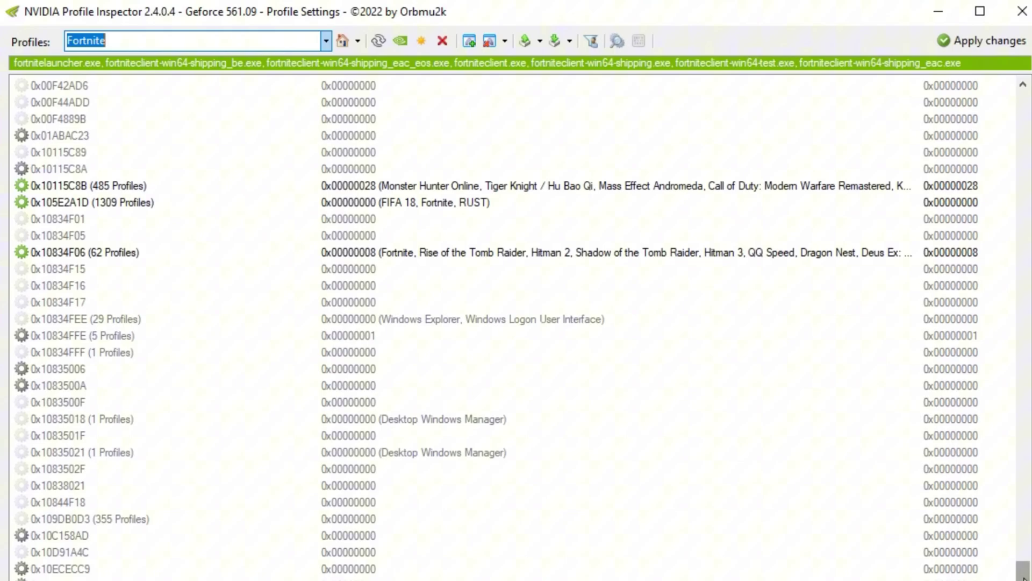
{"action": "scroll", "coordinate": [516, 322], "scroll_direction": "up", "scroll_amount": 8}
{"action": "scroll", "coordinate": [516, 323], "scroll_direction": "down", "scroll_amount": 8}
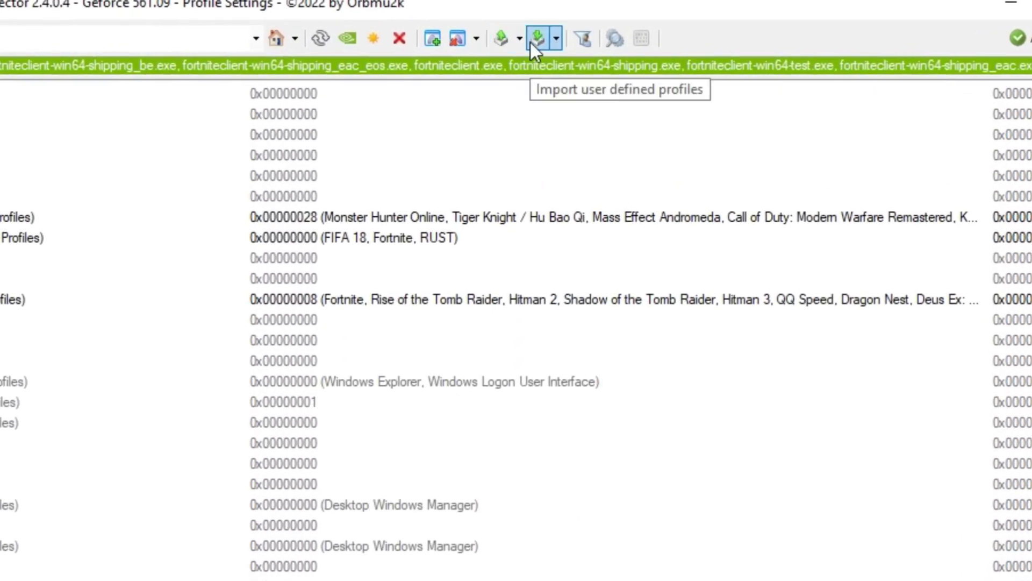
{"action": "left_click", "coordinate": [531, 41]}
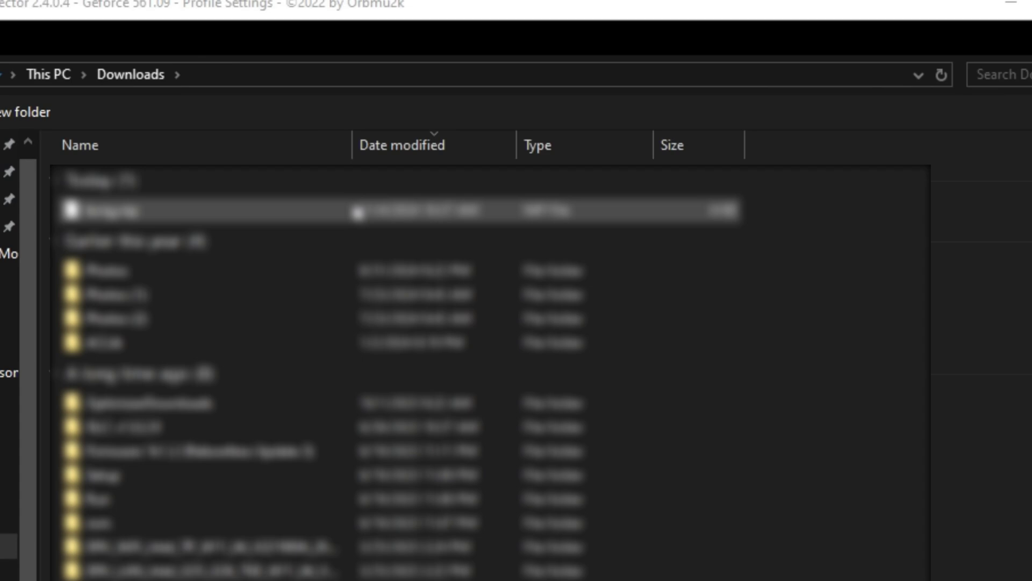
{"action": "double_click", "coordinate": [177, 210]}
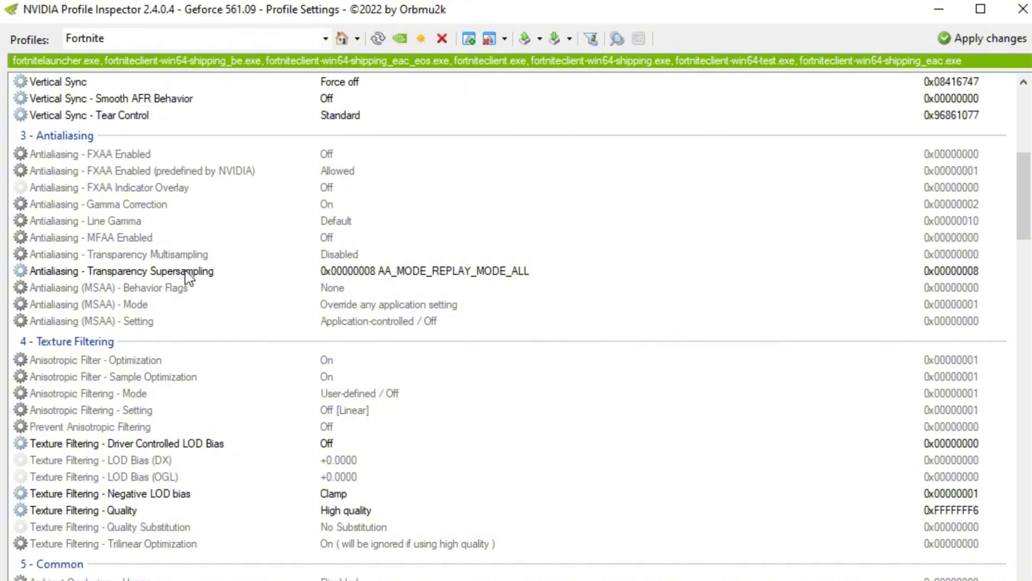
Keep Transparency Supersampling at AA_MODE_REPLAY_MODE_ALL after reviewing its choices
{"action": "left_click", "coordinate": [490, 273]}
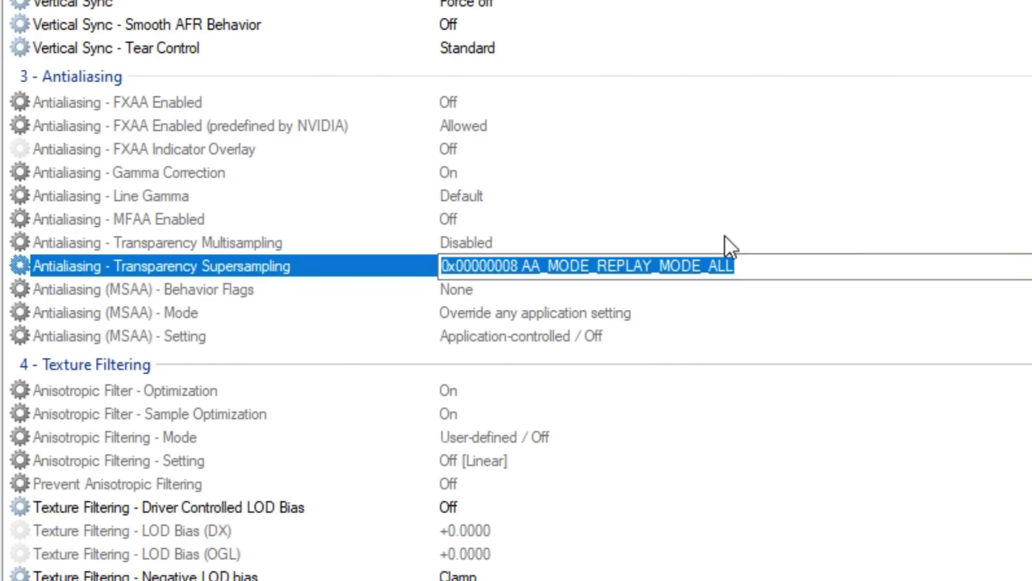
{"action": "left_click", "coordinate": [453, 265]}
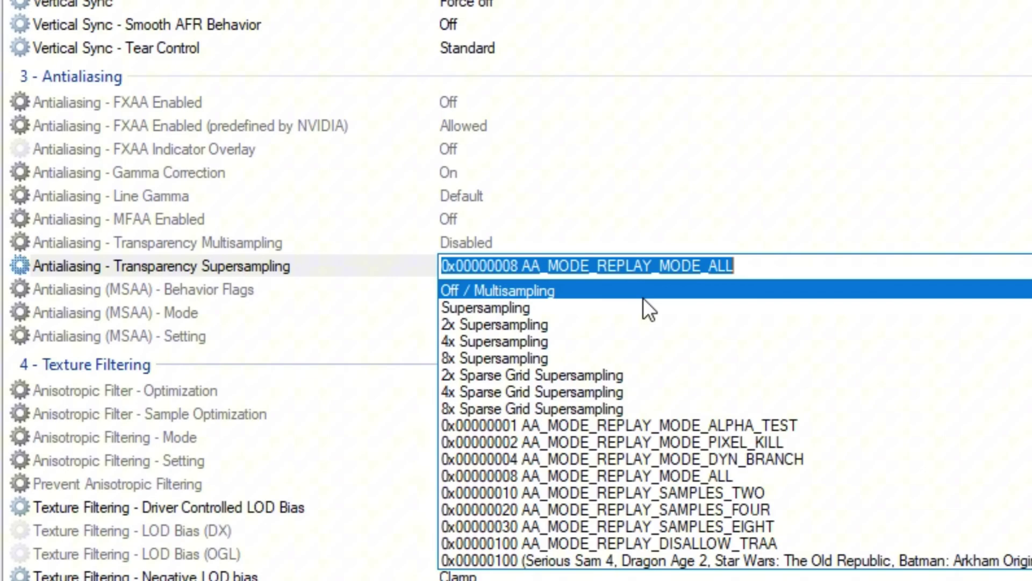
{"action": "key", "text": "Escape"}
Switch Driver Controlled LOD Bias to On
{"action": "scroll", "coordinate": [603, 355], "scroll_direction": "down", "scroll_amount": 1}
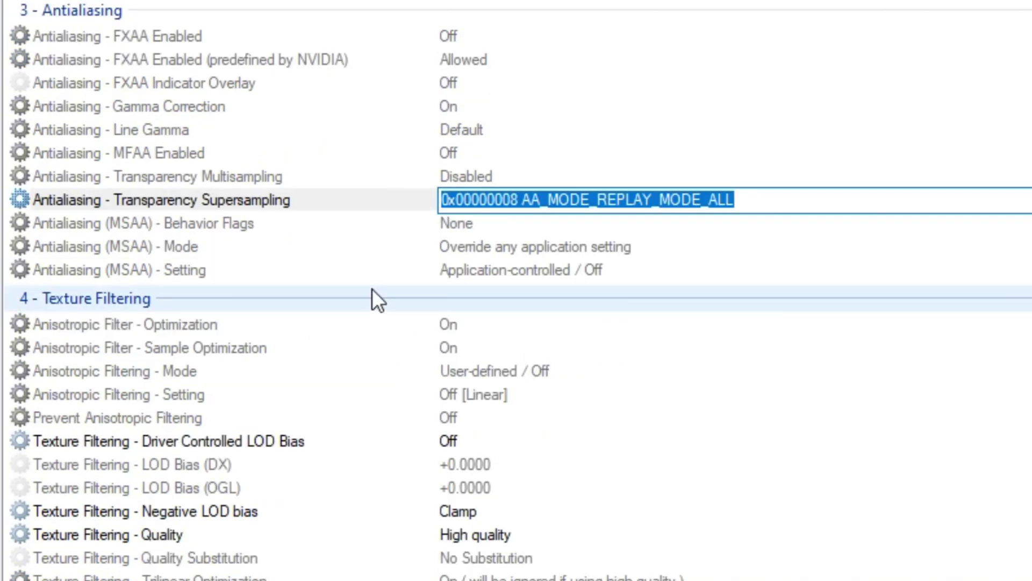
{"action": "left_click", "coordinate": [227, 441]}
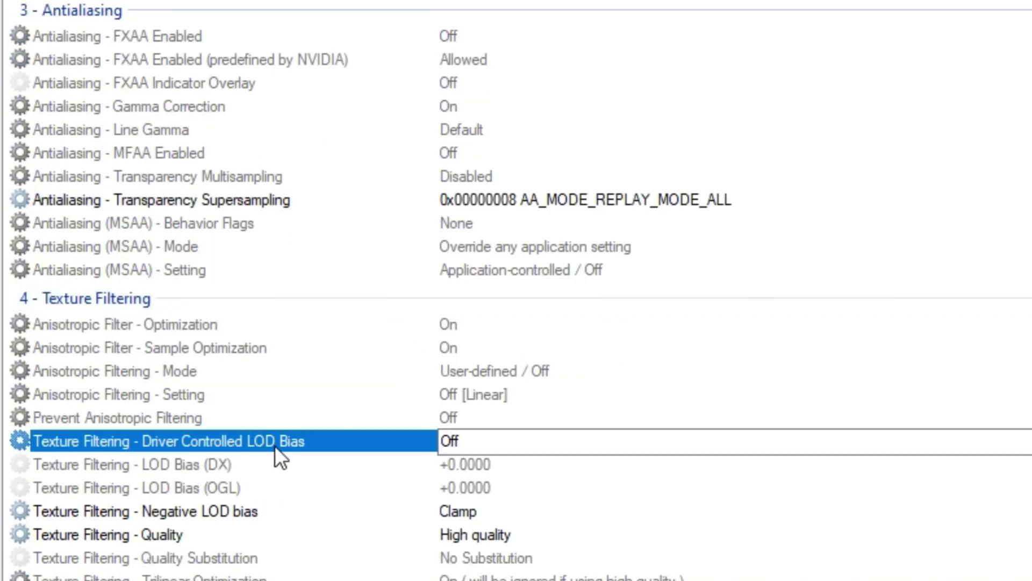
{"action": "left_click", "coordinate": [454, 441]}
{"action": "left_click", "coordinate": [466, 478]}
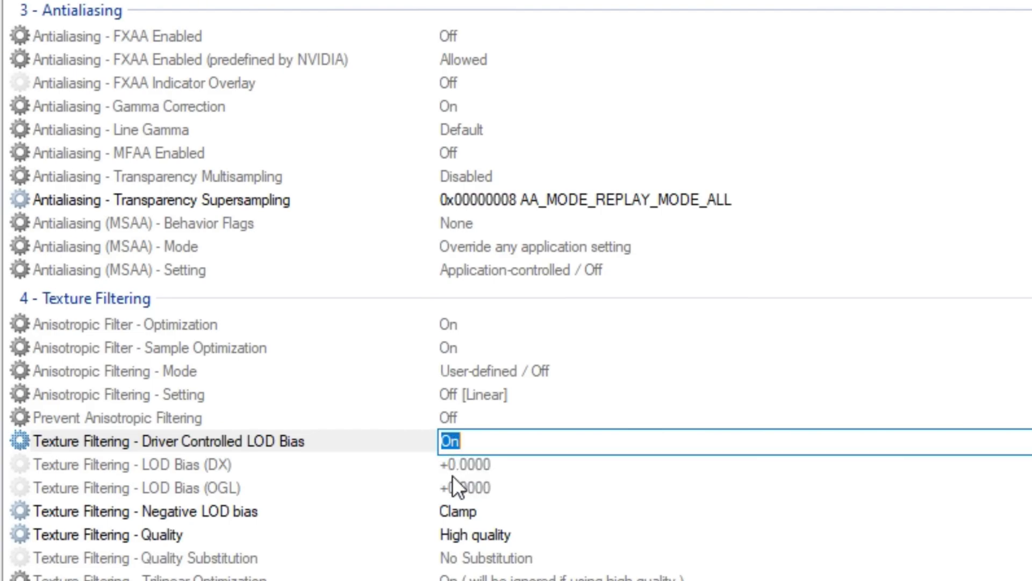
{"action": "left_click", "coordinate": [456, 464]}
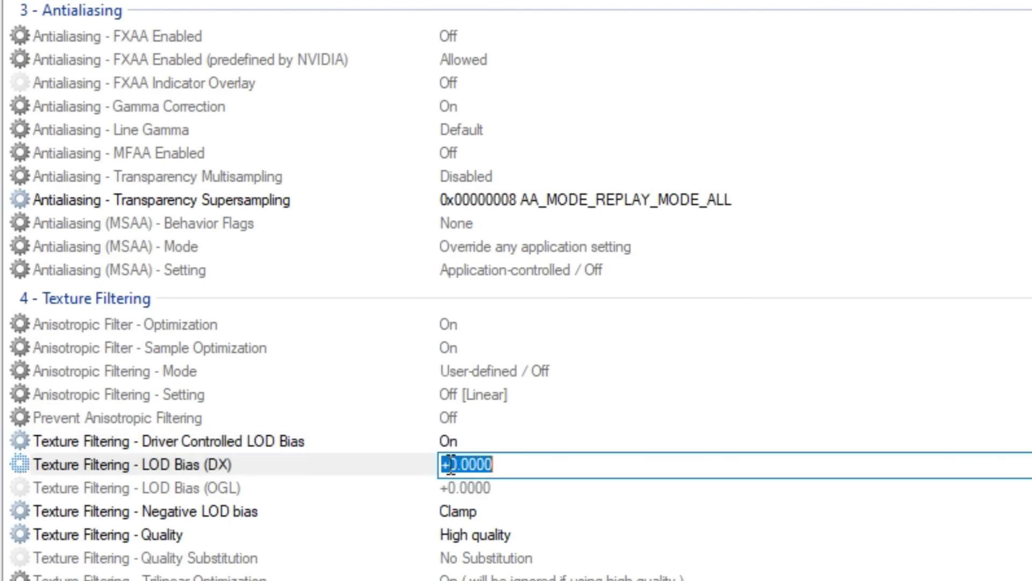
Pick +3.0000 for both LOD Bias (DX) and LOD Bias (OGL)
{"action": "left_click", "coordinate": [451, 464]}
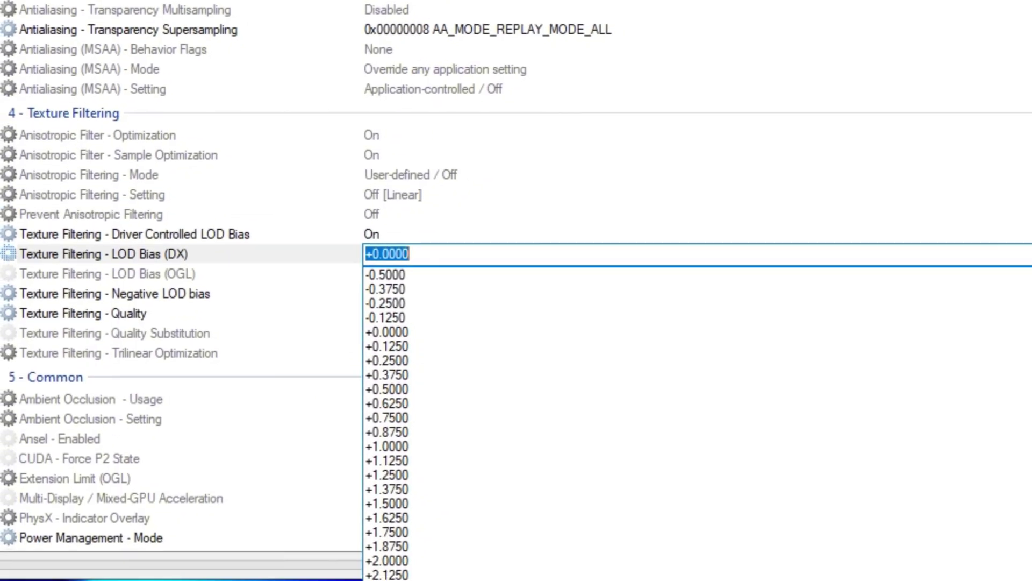
{"action": "left_click", "coordinate": [601, 499]}
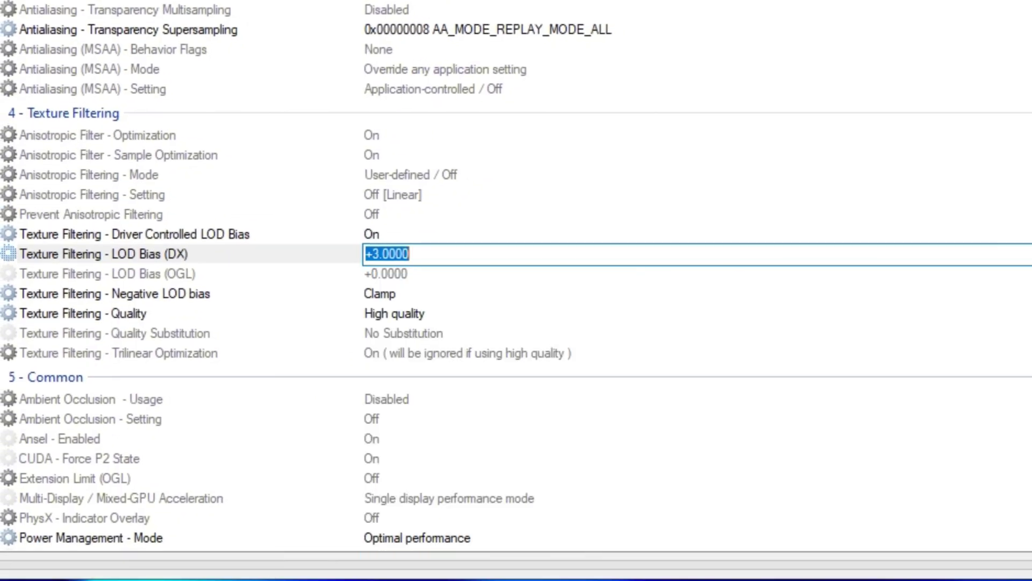
{"action": "left_click", "coordinate": [460, 272]}
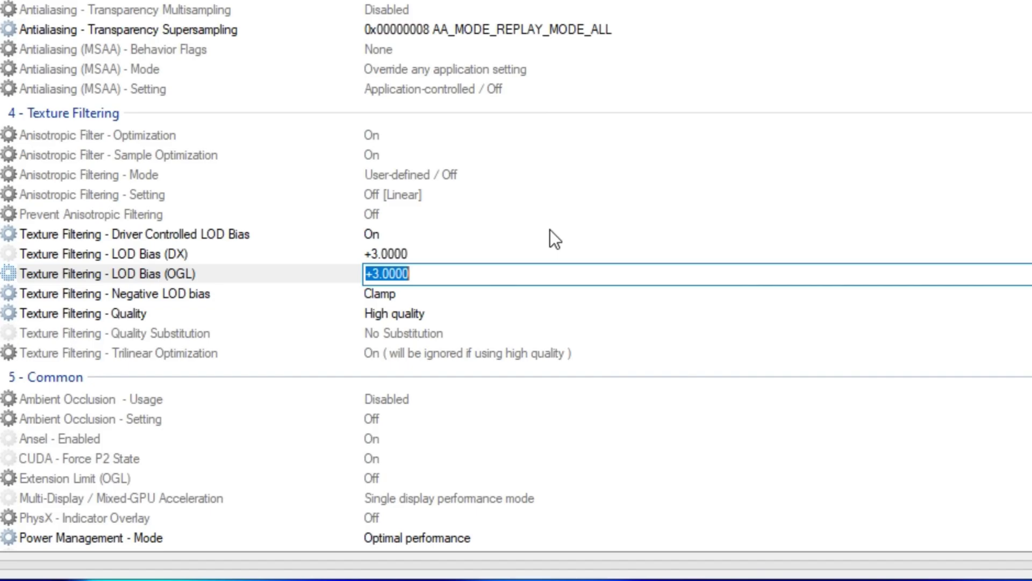
{"action": "left_click", "coordinate": [262, 311]}
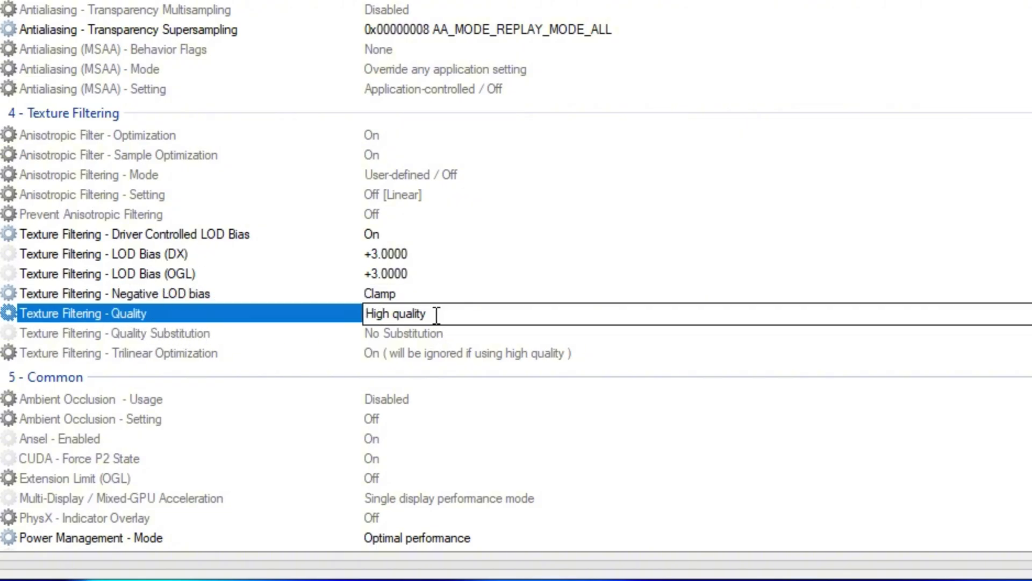
{"action": "scroll", "coordinate": [432, 337], "scroll_direction": "down", "scroll_amount": 5}
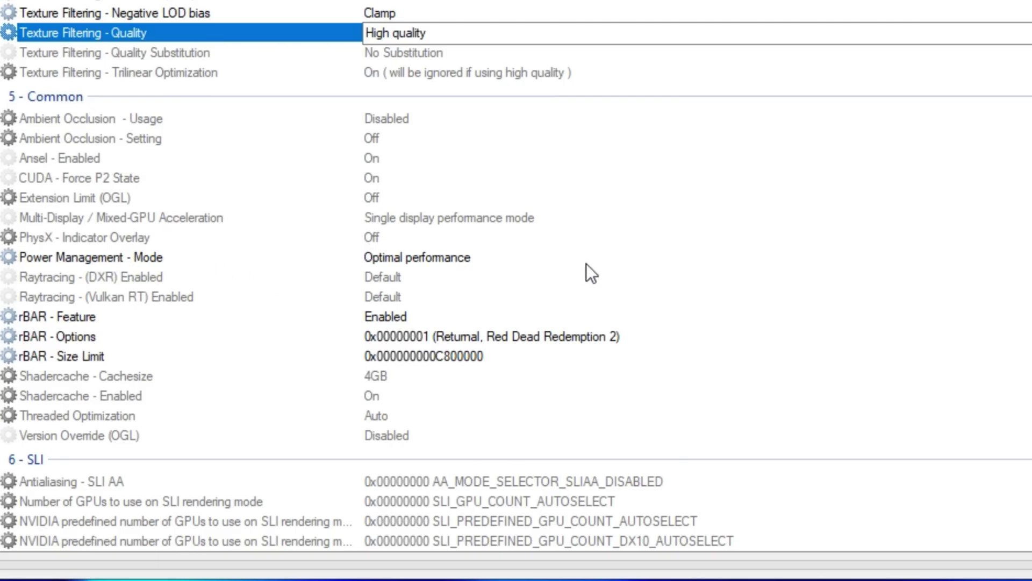
{"action": "scroll", "coordinate": [466, 260], "scroll_direction": "down", "scroll_amount": 1}
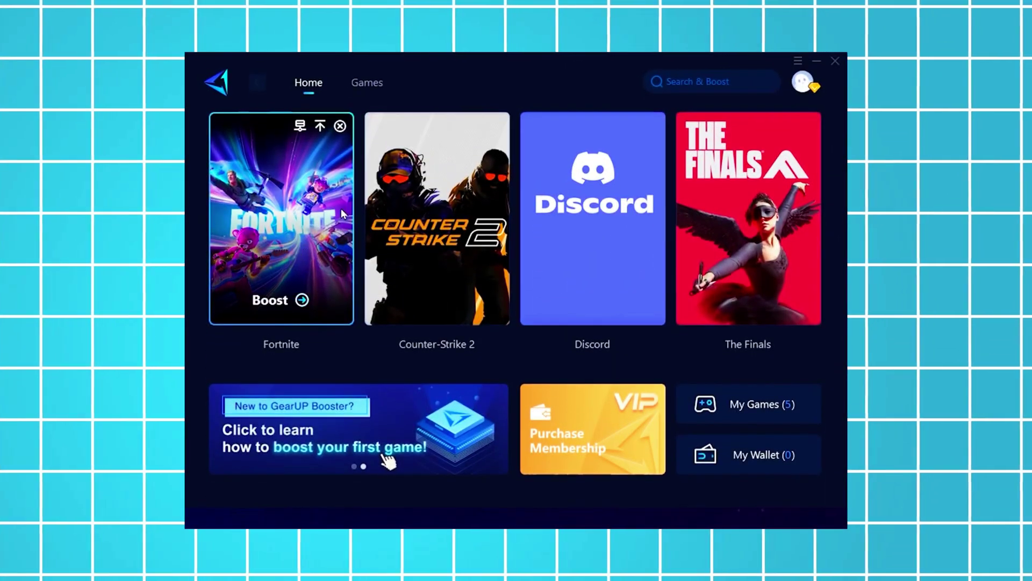
Boost Fortnite from its card on GearUP Booster's Home tab
{"action": "left_click", "coordinate": [273, 301]}
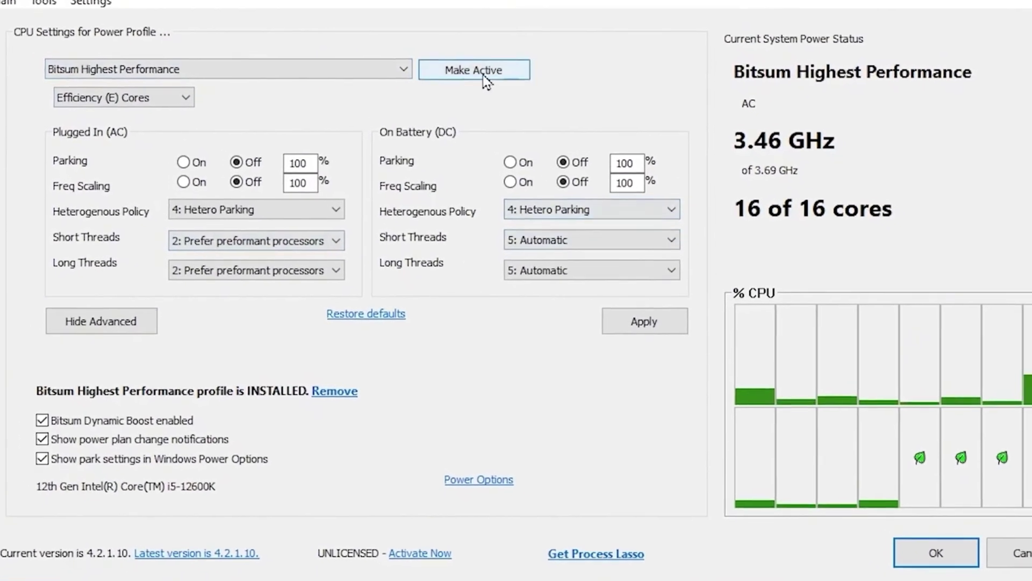
Activate the Bitsum Highest Performance plan and apply it, unparking all 16 cores
{"action": "left_click", "coordinate": [468, 76]}
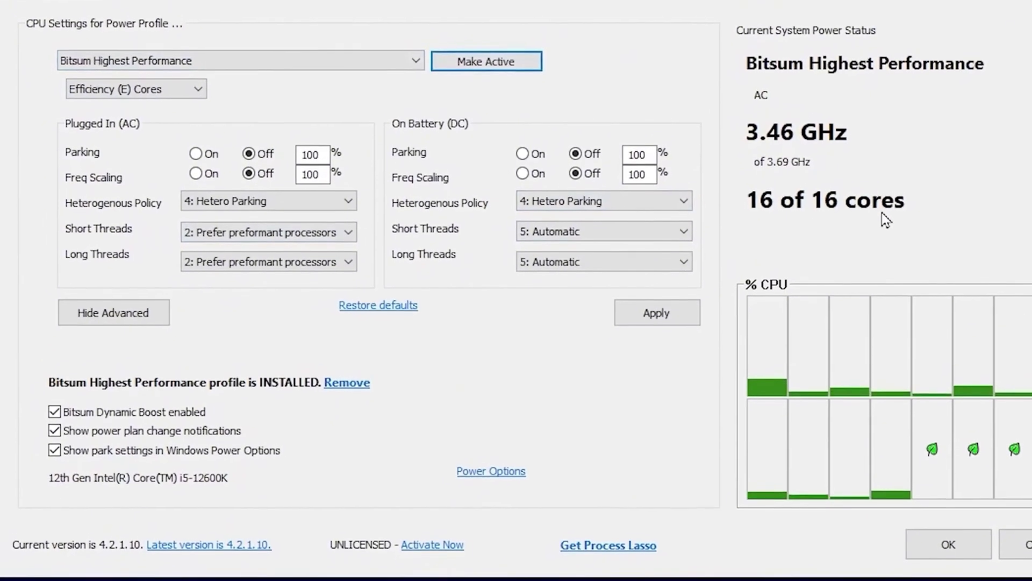
{"action": "left_click", "coordinate": [643, 316]}
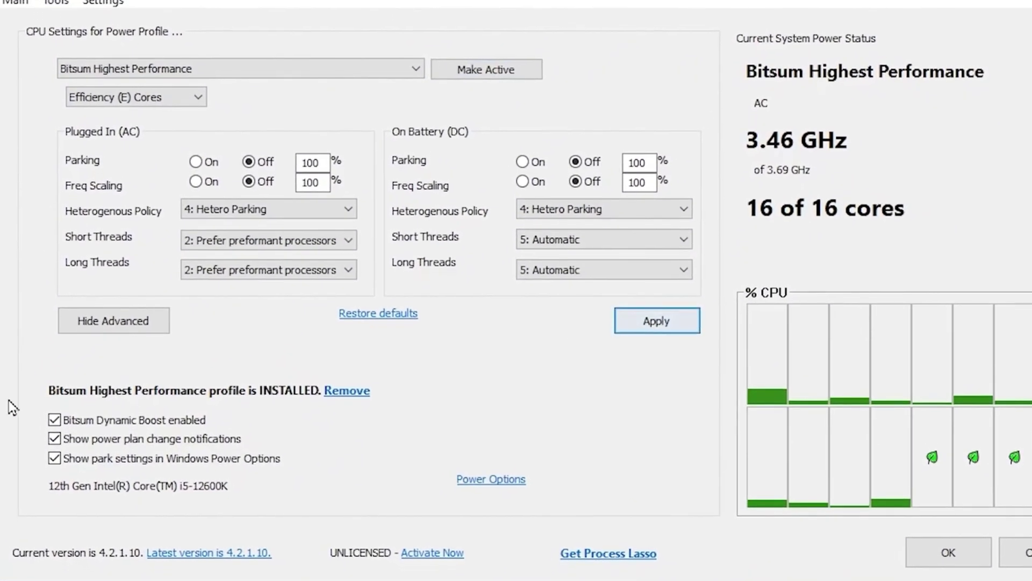
{"action": "mouse_move", "coordinate": [76, 428]}
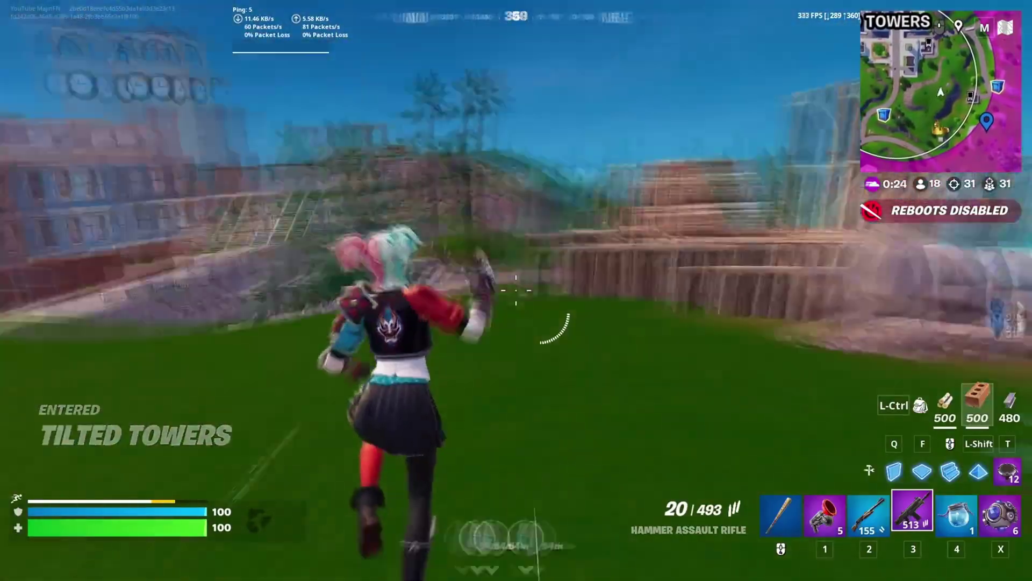
Switch to the Grappler and grapple up onto the wooden tower
{"action": "key", "text": "2"}
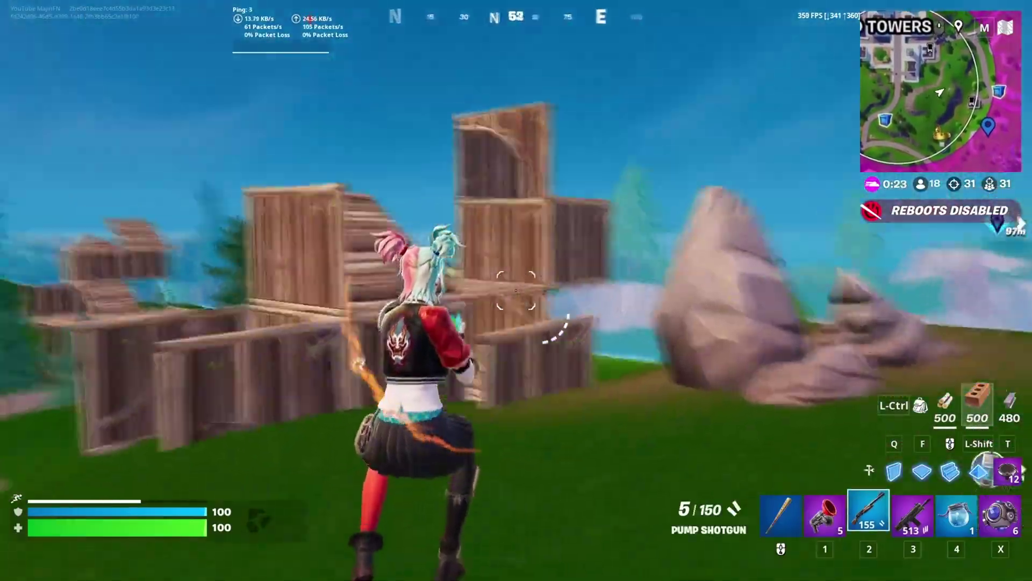
{"action": "key", "text": "1"}
{"action": "left_click", "coordinate": [516, 290]}
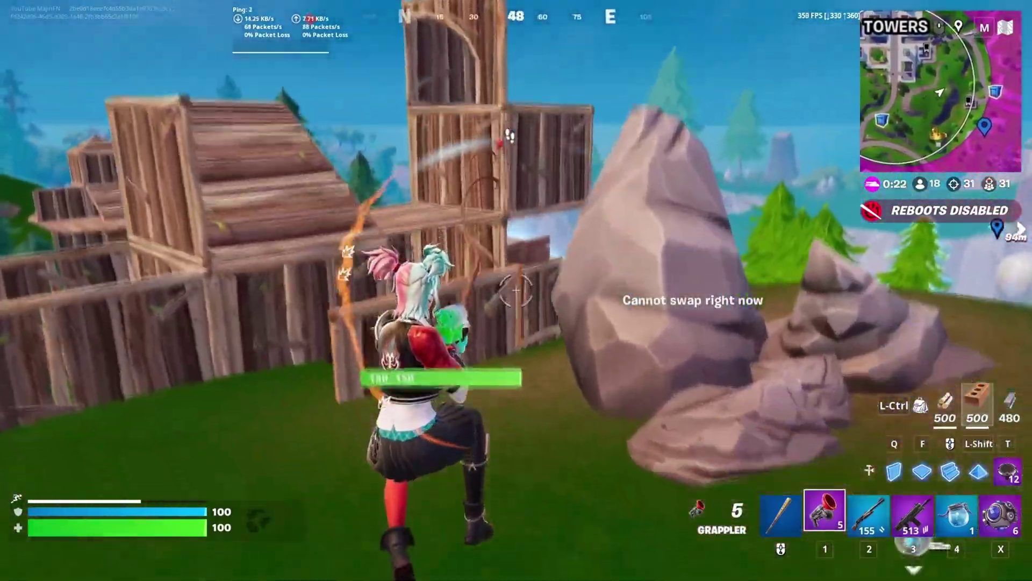
Build brick pieces on top of the tower and reload the pump shotgun
{"action": "key", "text": "2"}
{"action": "key", "text": "f"}
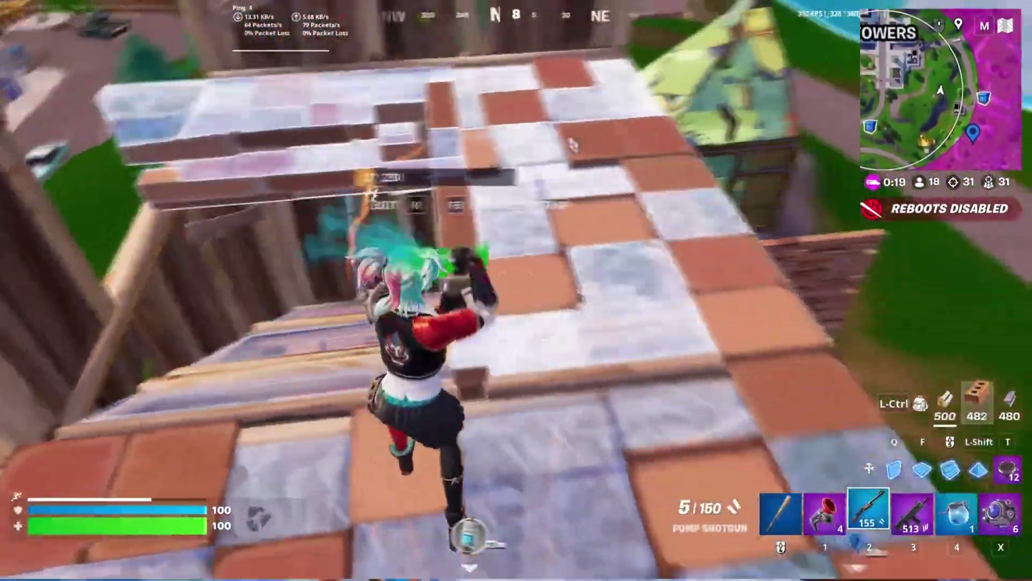
{"action": "key", "text": "q"}
{"action": "key", "text": "2"}
{"action": "left_click", "coordinate": [516, 290]}
{"action": "key", "text": "r"}
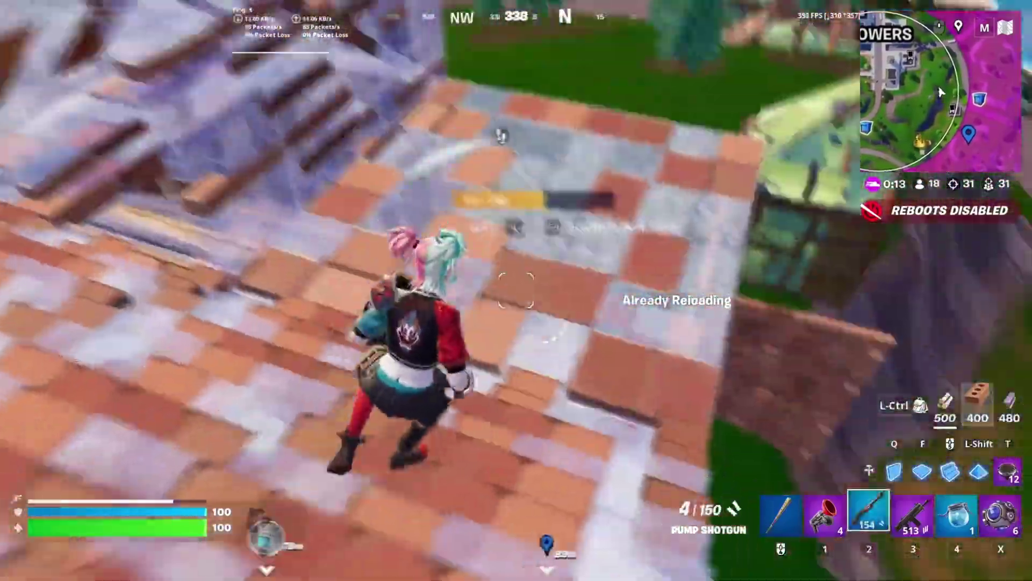
{"action": "key", "text": "space"}
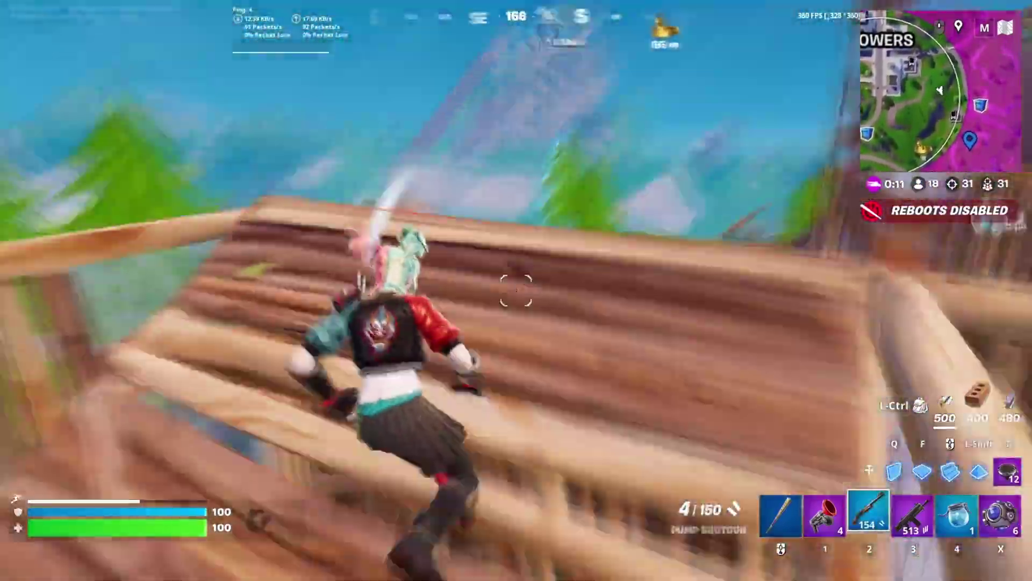
Fire the assault rifle, then switch back to the pump shotgun
{"action": "key", "text": "3"}
{"action": "left_click", "coordinate": [516, 290]}
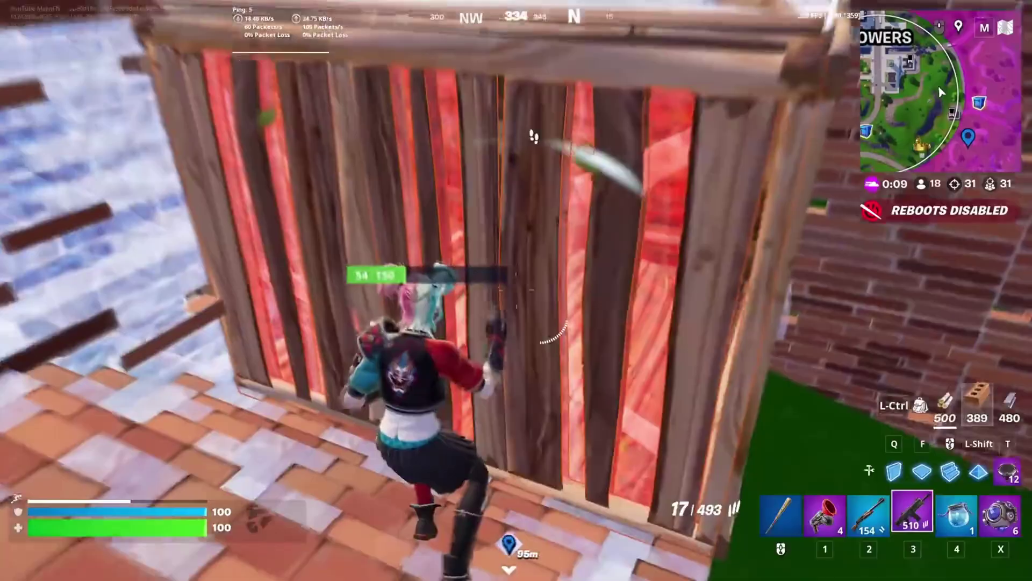
{"action": "key", "text": "2"}
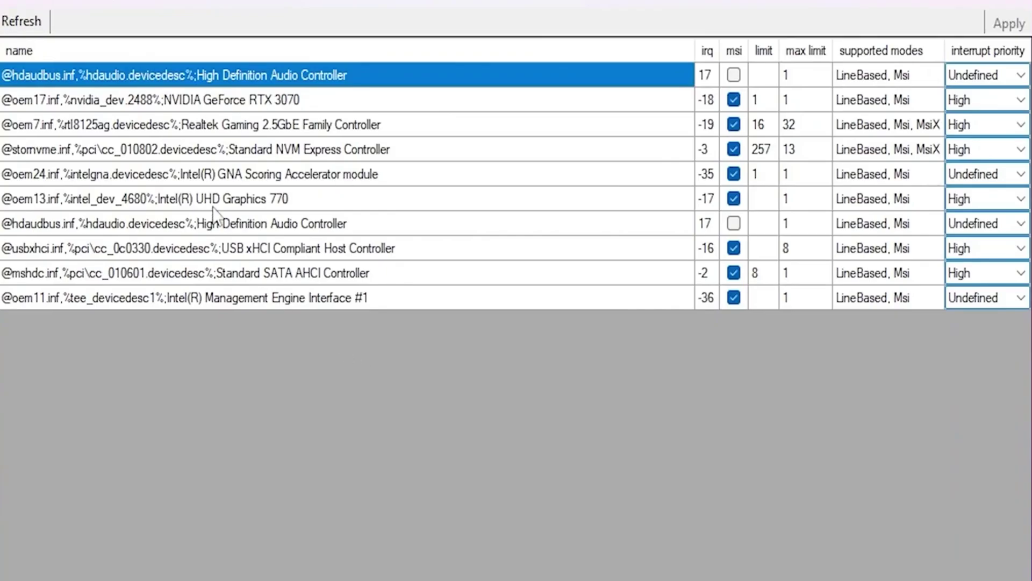
Select the NVIDIA GeForce RTX 3070 in MSI Mode Utility for MSI mode with High priority
{"action": "left_click", "coordinate": [70, 102]}
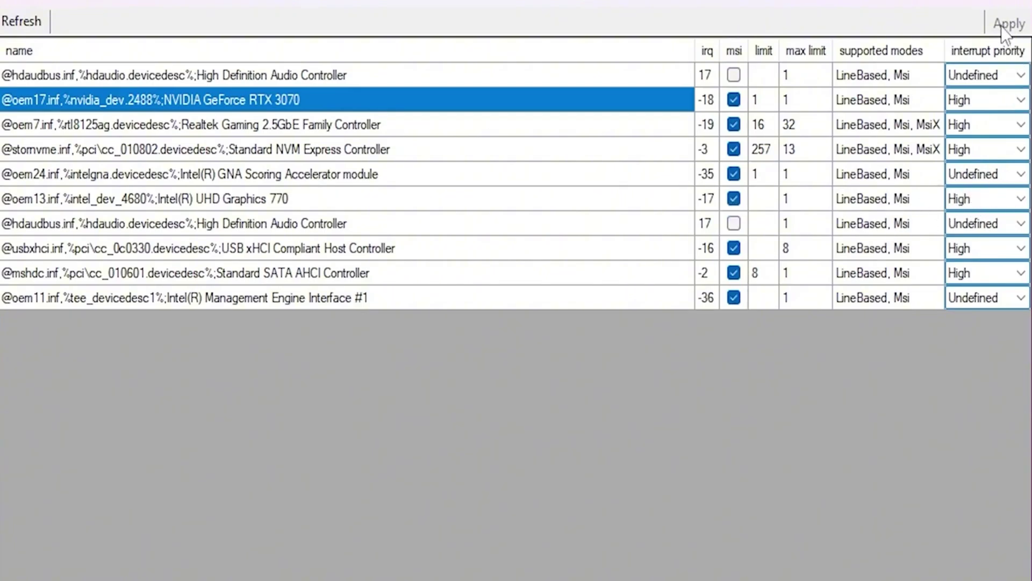
Close MSI Mode Utility, then run the ZOWIE XL LCD at 239.96 Hz and keep the change
{"action": "left_click", "coordinate": [1025, 3]}
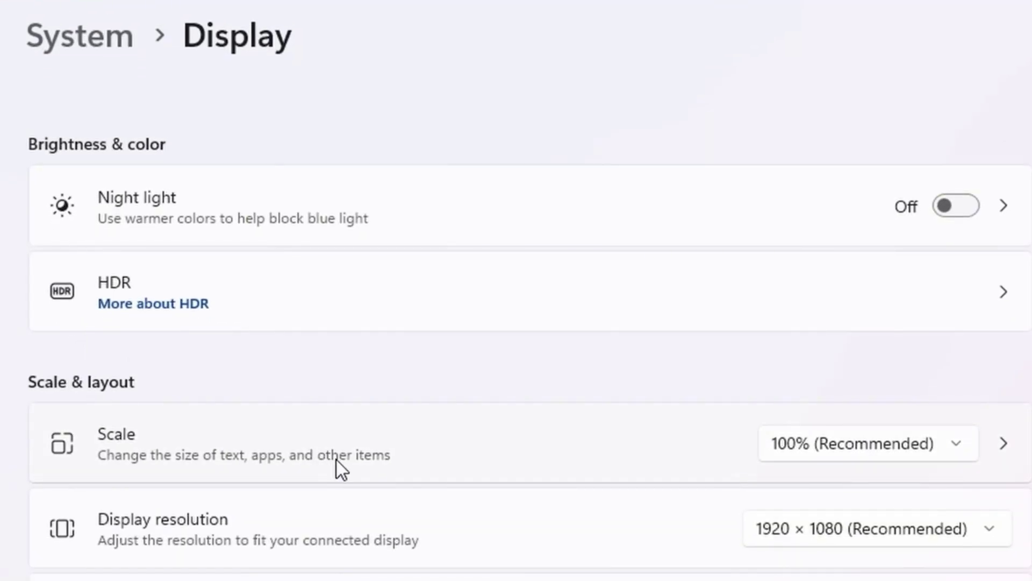
{"action": "scroll", "coordinate": [336, 460], "scroll_direction": "down", "scroll_amount": 5}
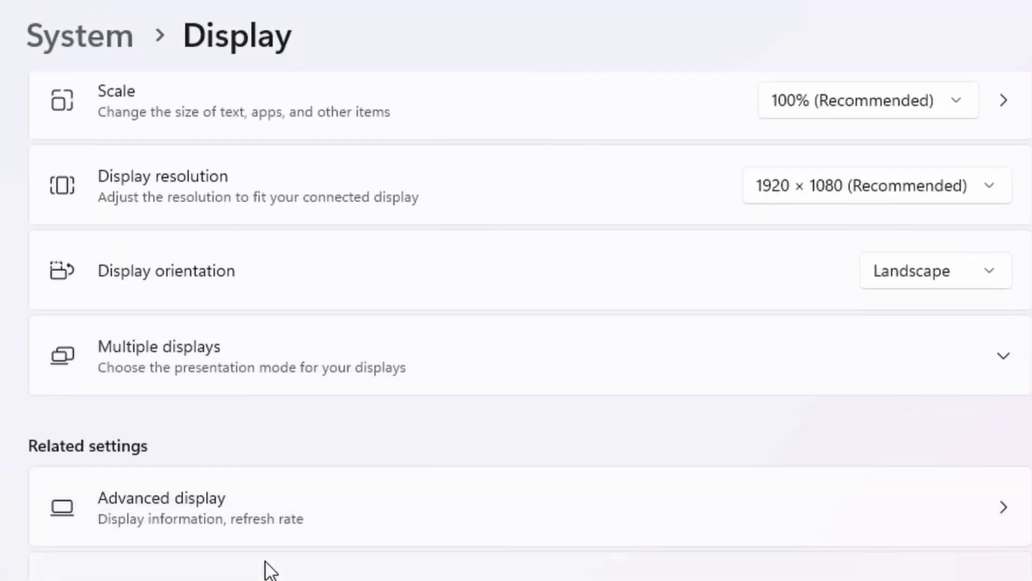
{"action": "left_click", "coordinate": [249, 504]}
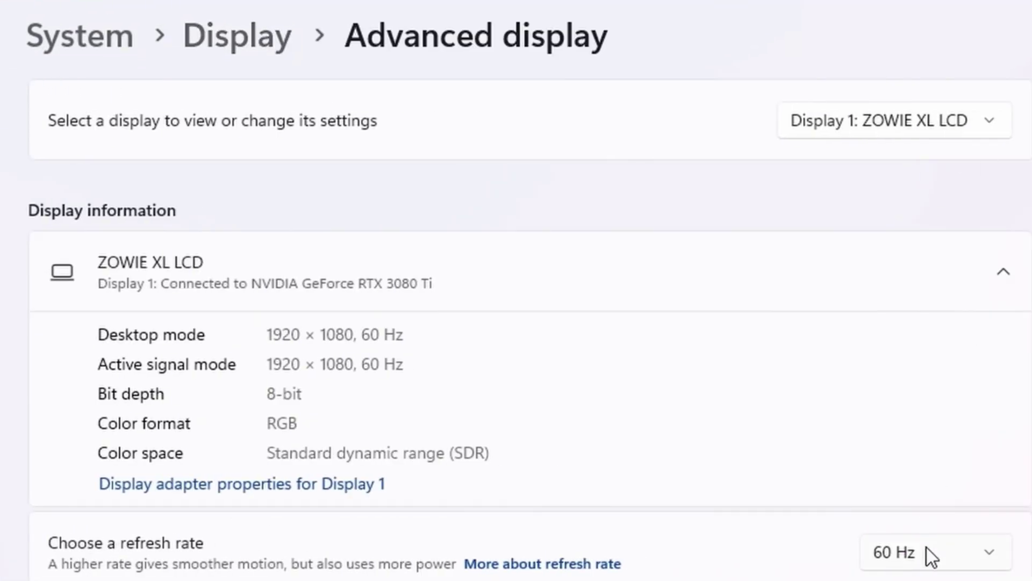
{"action": "left_click", "coordinate": [921, 292]}
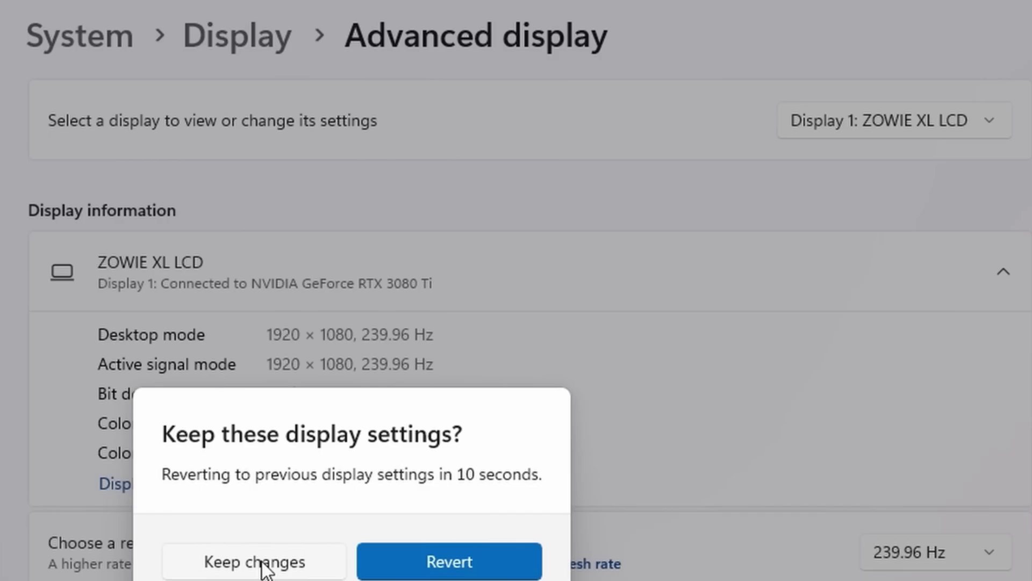
{"action": "left_click", "coordinate": [295, 564]}
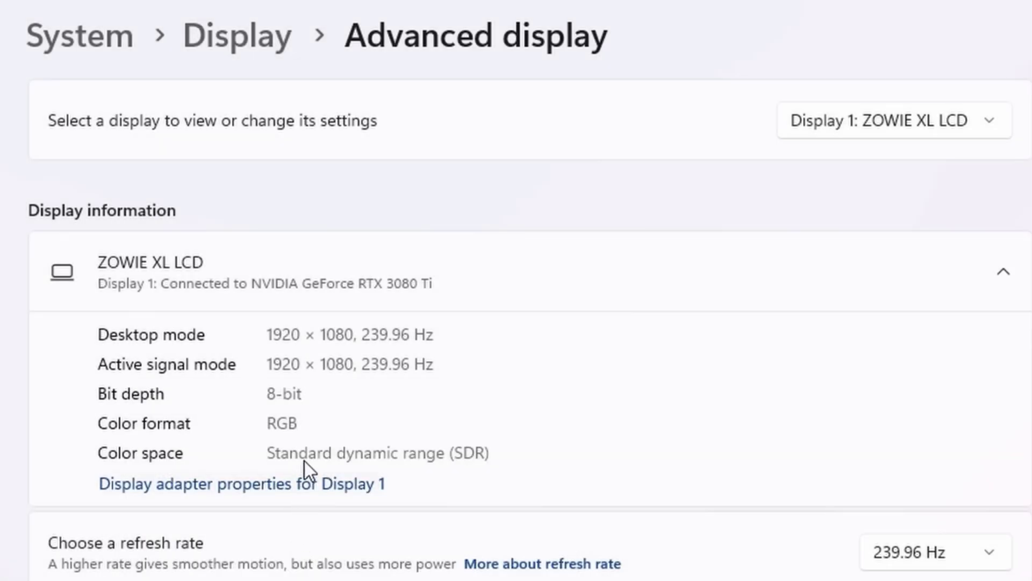
{"action": "left_click", "coordinate": [249, 36]}
{"action": "scroll", "coordinate": [397, 483], "scroll_direction": "down", "scroll_amount": 8}
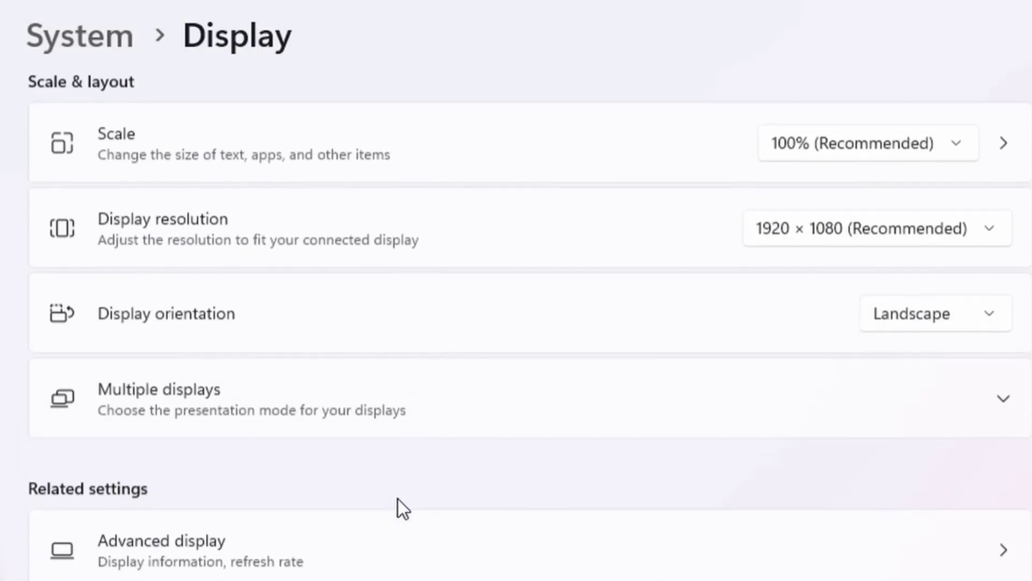
Start adding an app to the Graphics list, browsing into C:\Program Files
{"action": "left_click", "coordinate": [546, 431]}
{"action": "scroll", "coordinate": [535, 506], "scroll_direction": "up", "scroll_amount": 3}
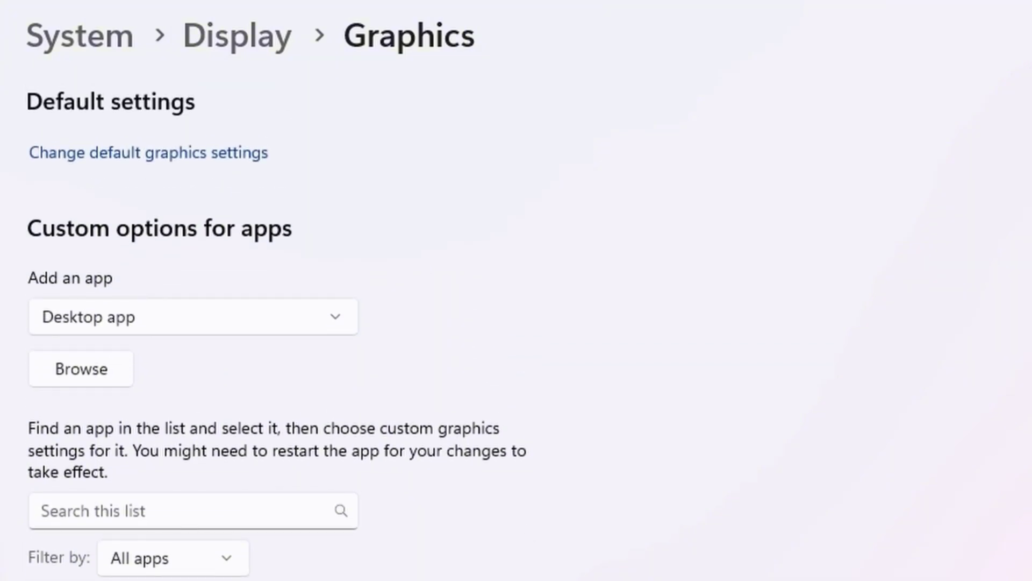
{"action": "left_click", "coordinate": [85, 367]}
{"action": "double_click", "coordinate": [369, 178]}
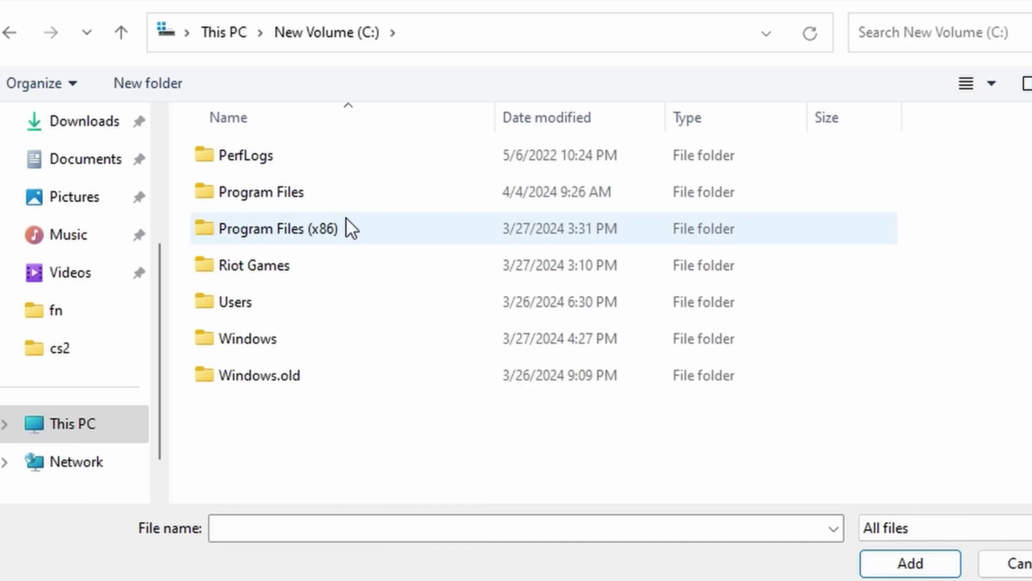
{"action": "double_click", "coordinate": [364, 200]}
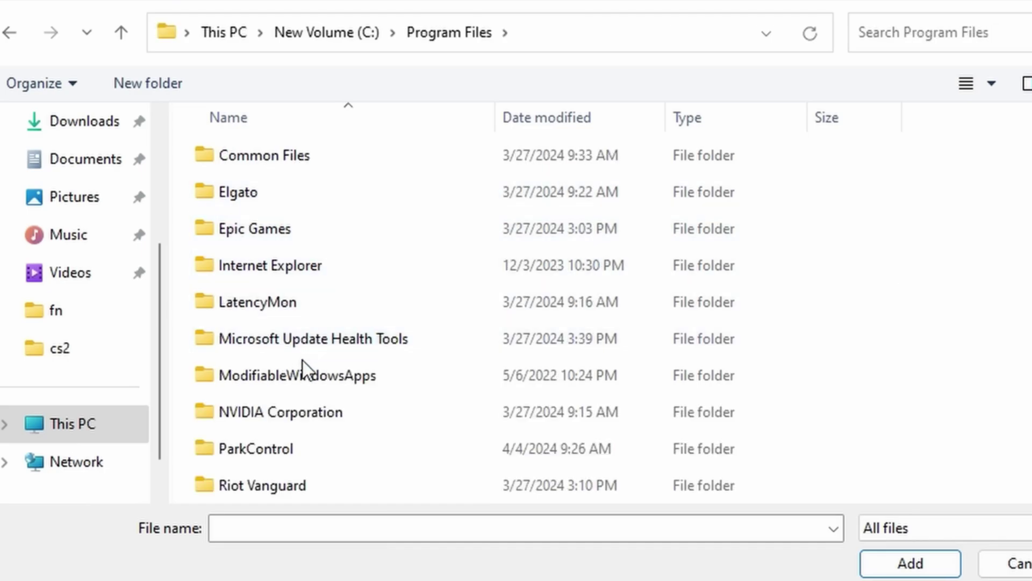
Add FortniteClient-Win64-Shipping.exe from Epic Games\Fortnite\FortniteGame\Binaries\Win64 and open its graphics preference options
{"action": "double_click", "coordinate": [291, 229]}
{"action": "double_click", "coordinate": [287, 166]}
{"action": "double_click", "coordinate": [246, 263]}
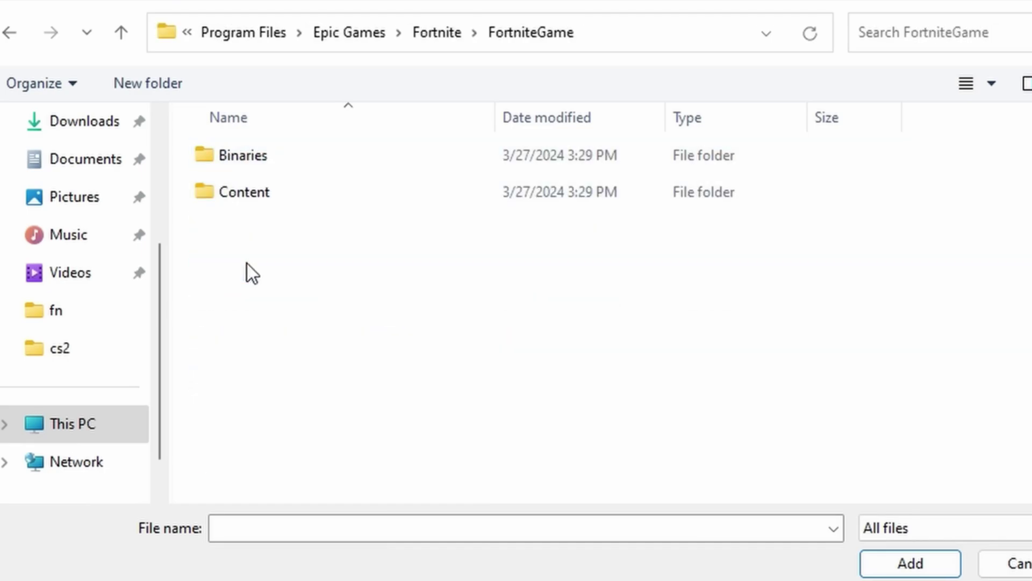
{"action": "double_click", "coordinate": [301, 155]}
{"action": "double_click", "coordinate": [298, 192]}
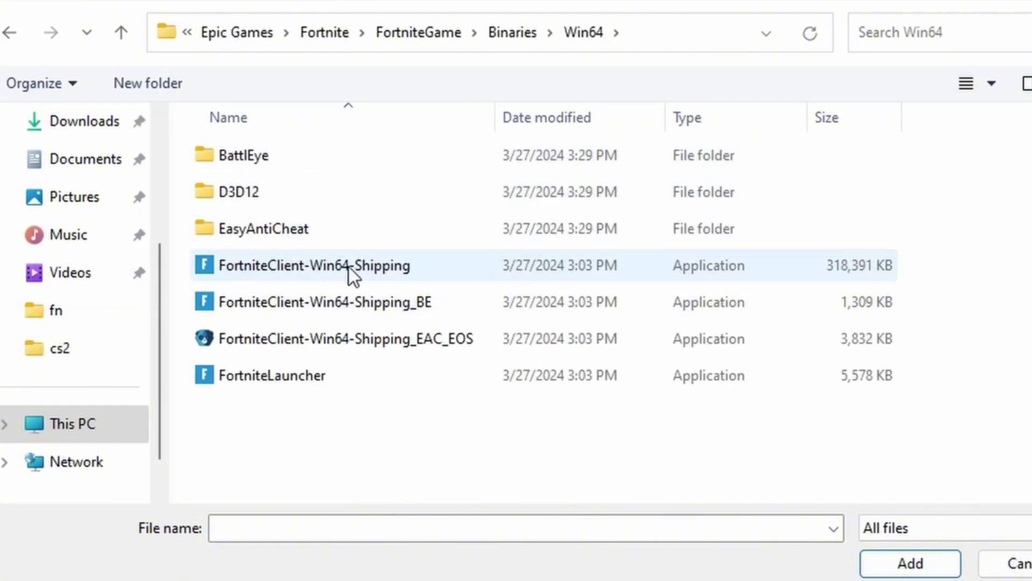
{"action": "double_click", "coordinate": [415, 288]}
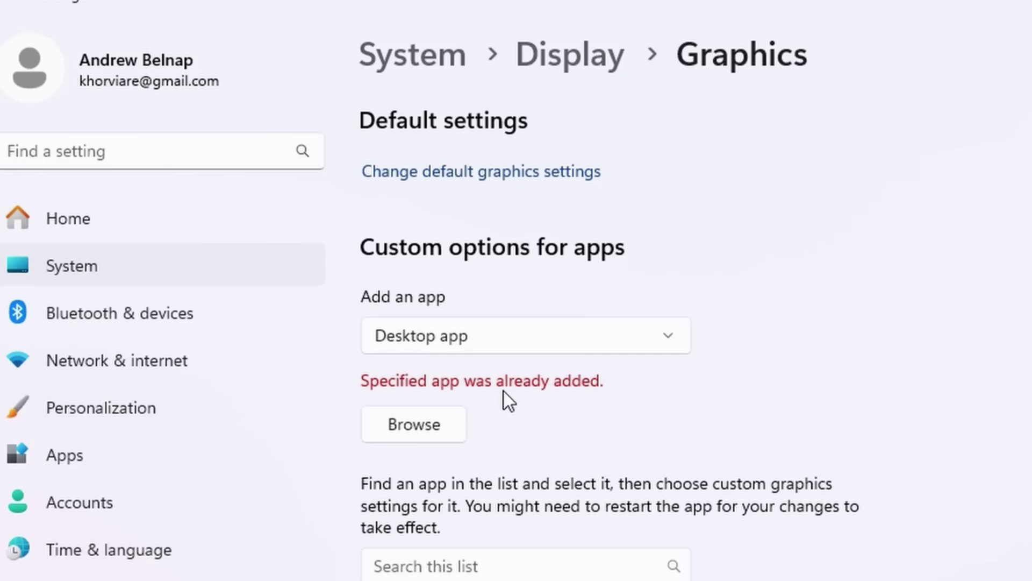
{"action": "left_click", "coordinate": [269, 474]}
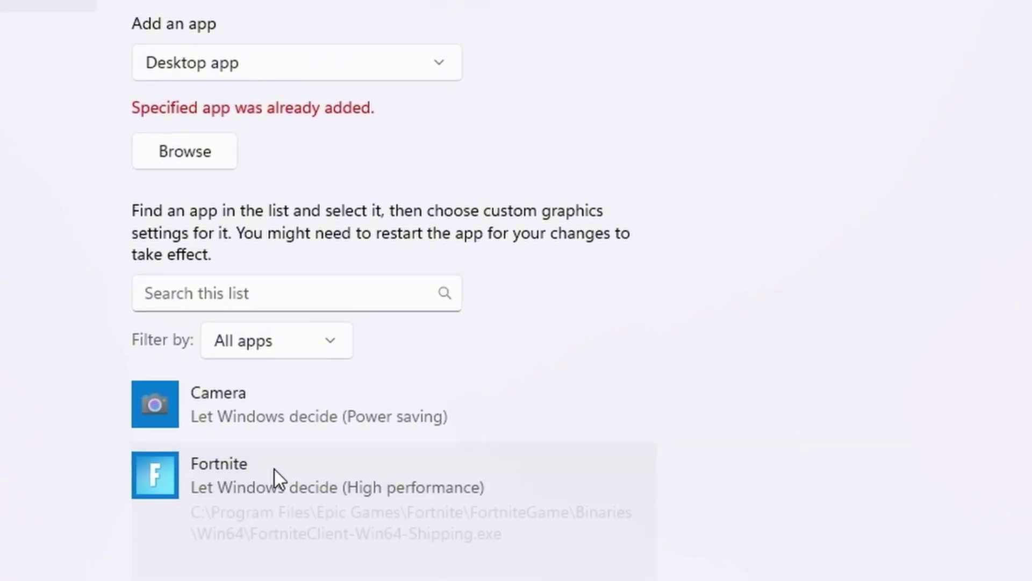
{"action": "left_click", "coordinate": [478, 559]}
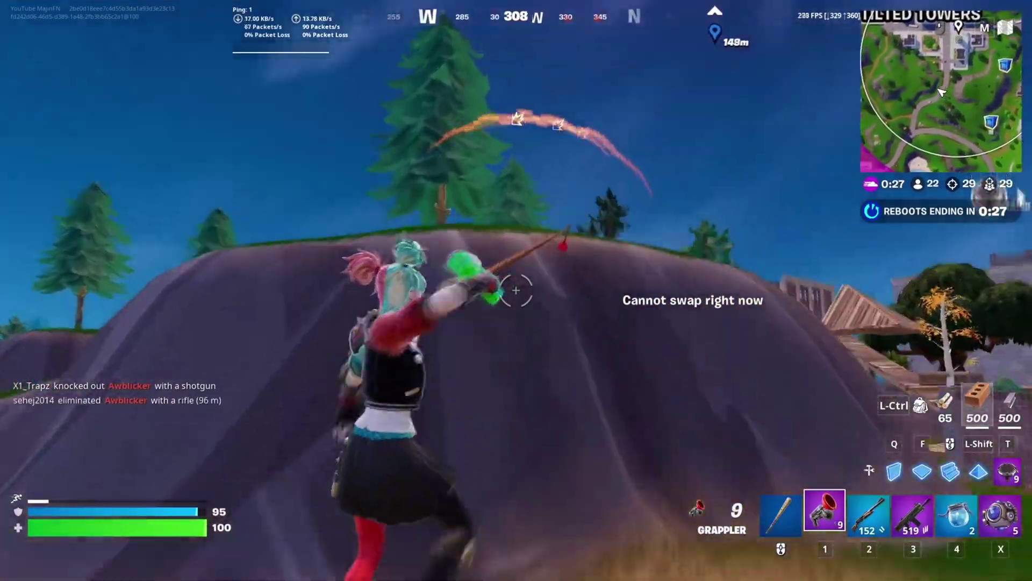
Knock the enemy with the Hammer Assault Rifle and finish them with the Pump Shotgun
{"action": "key", "text": "3"}
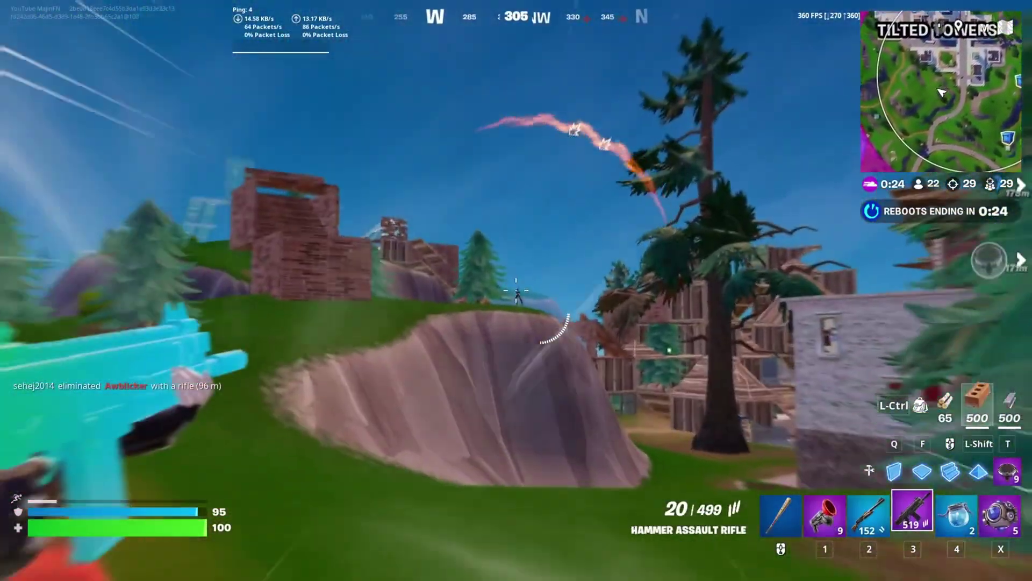
{"action": "left_click", "coordinate": [517, 290]}
{"action": "left_click", "coordinate": [516, 290]}
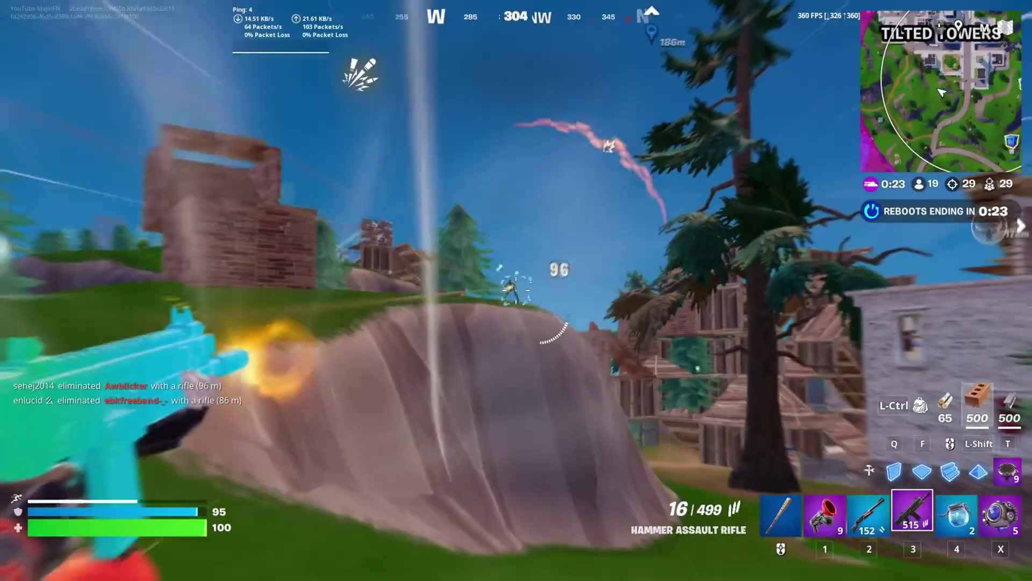
{"action": "left_click", "coordinate": [516, 291]}
{"action": "key", "text": "1"}
{"action": "left_click", "coordinate": [516, 290]}
{"action": "key", "text": "2"}
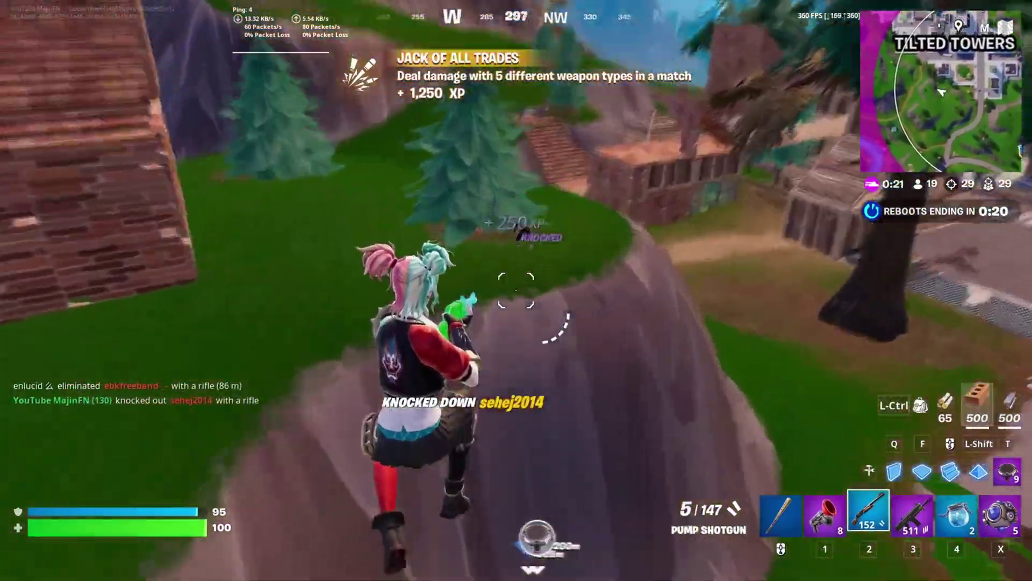
{"action": "left_click", "coordinate": [516, 290]}
Build brick walls for cover and cycle between the assault rifle and shotgun
{"action": "key", "text": "q"}
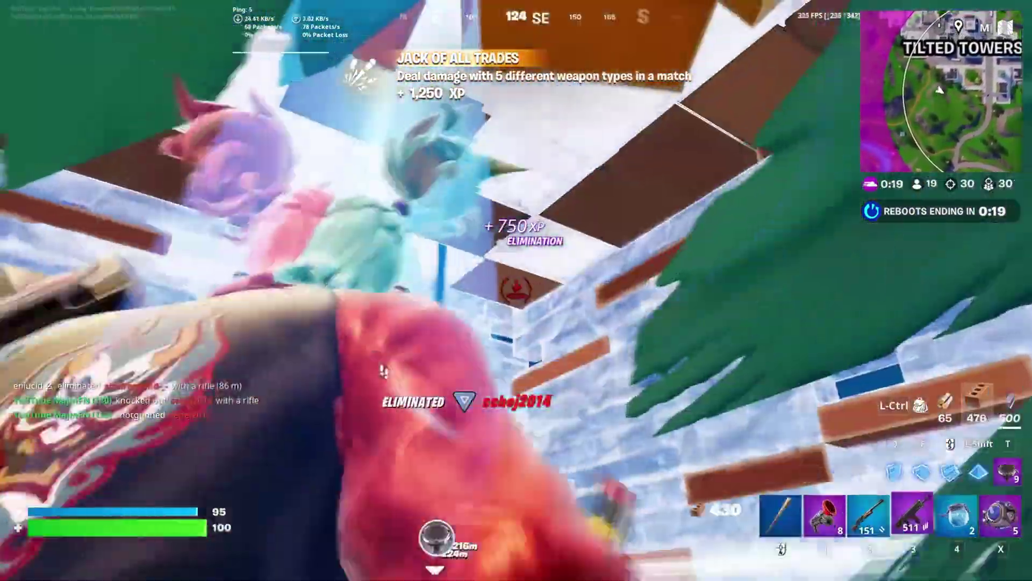
{"action": "key", "text": "3"}
{"action": "key", "text": "2"}
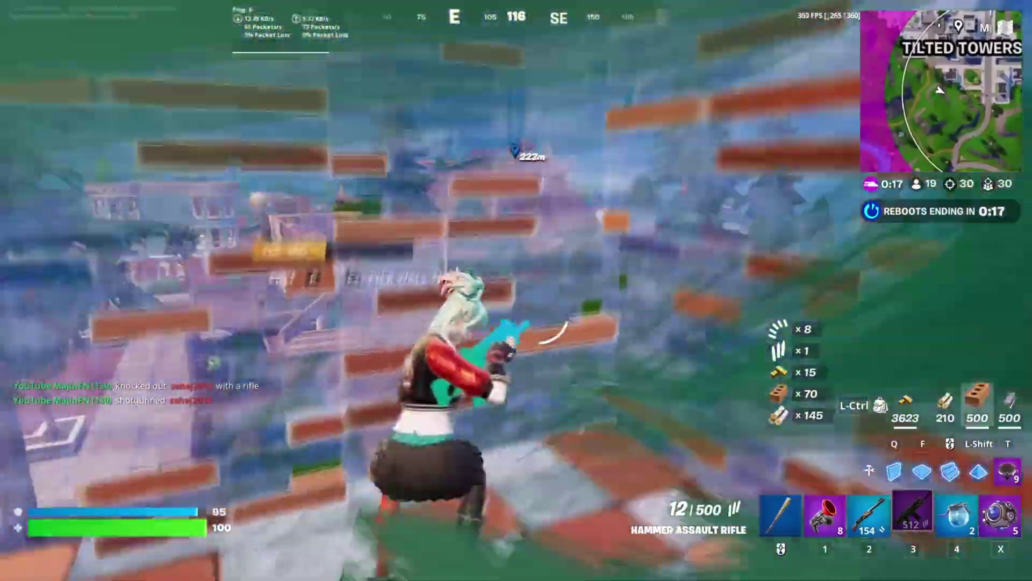